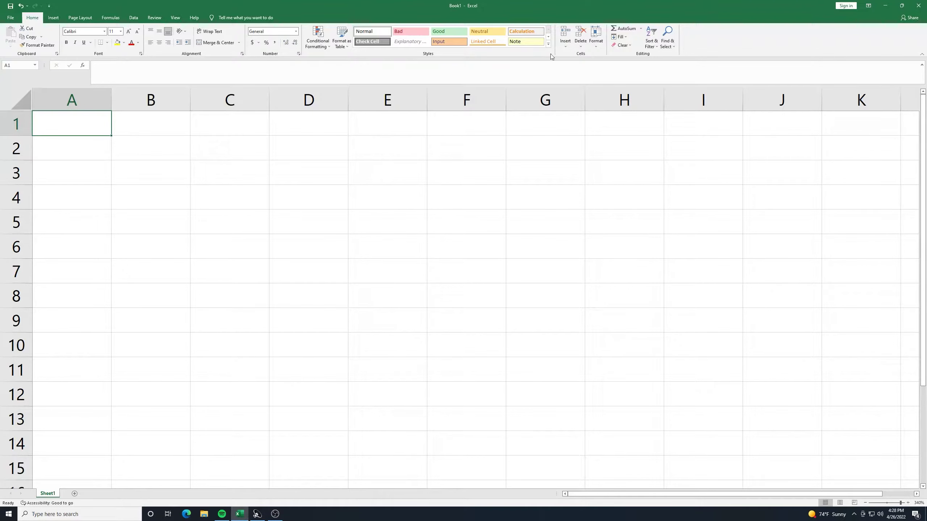
# - Drag the column A header border to the right so column A is wider
pyautogui.moveTo(111, 100); pyautogui.dragTo(133, 99)
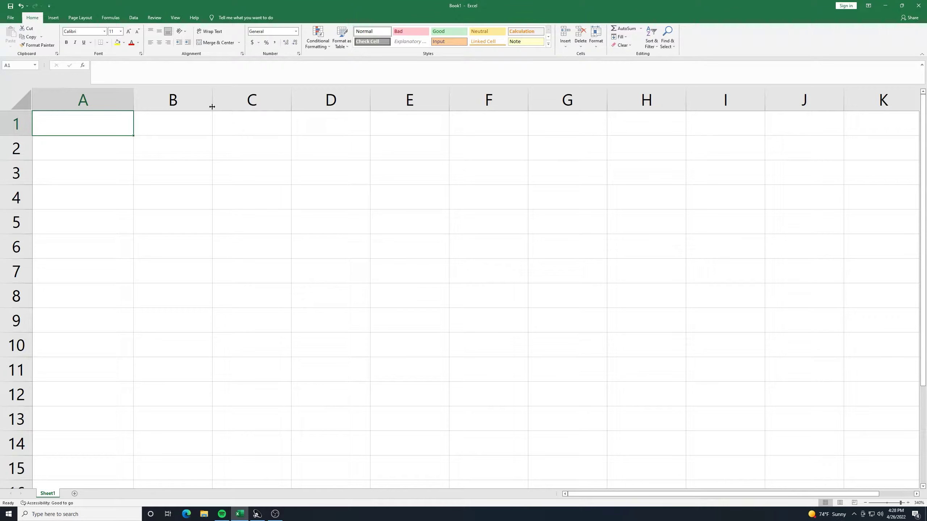
# - Enter the title 'NFL DRAFT EXPLOSION RATINGS' in A1 and make it bold
pyautogui.write('NFL DR')
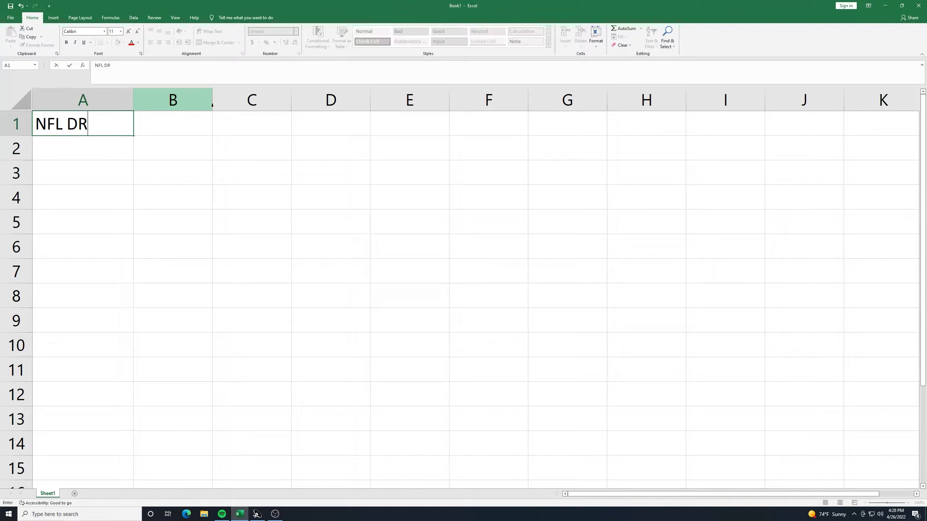
pyautogui.write('AFT EXPL')
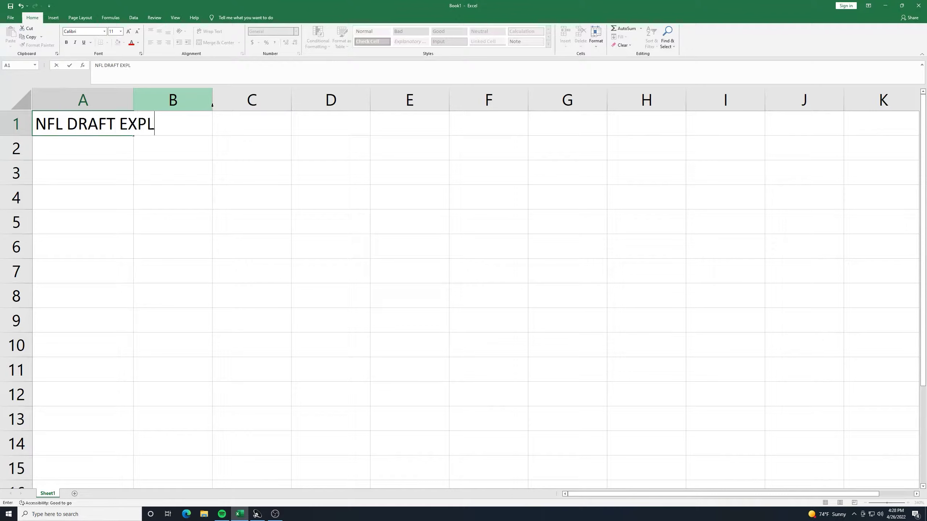
pyautogui.write('OSION')
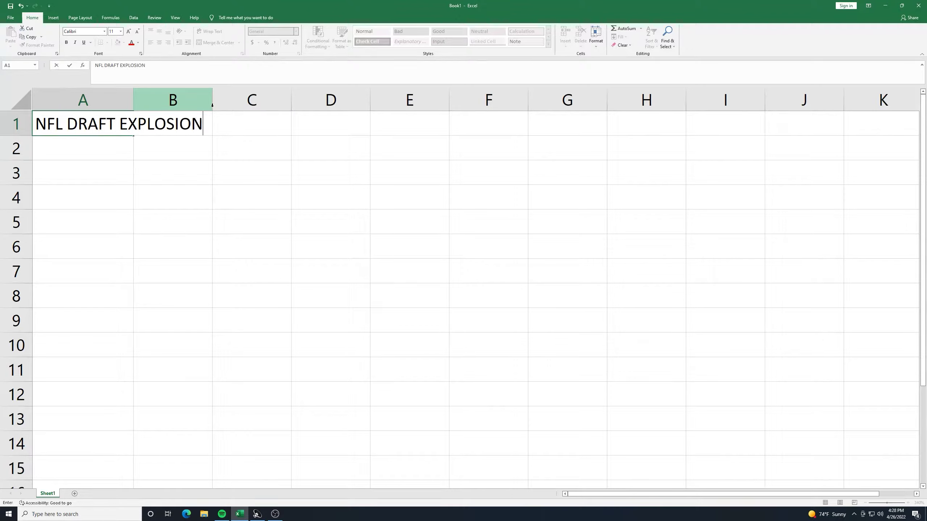
pyautogui.write(' RATINGS')
pyautogui.press('Return')
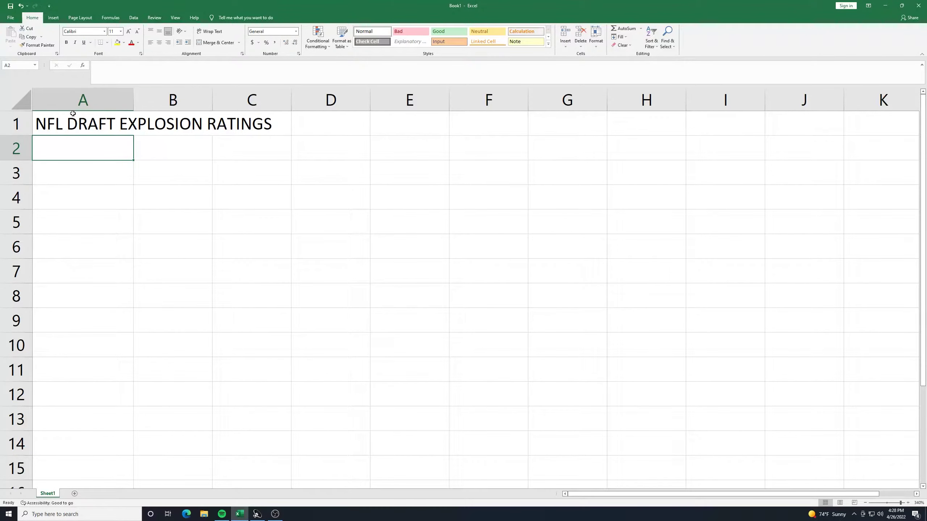
pyautogui.click(73, 114)
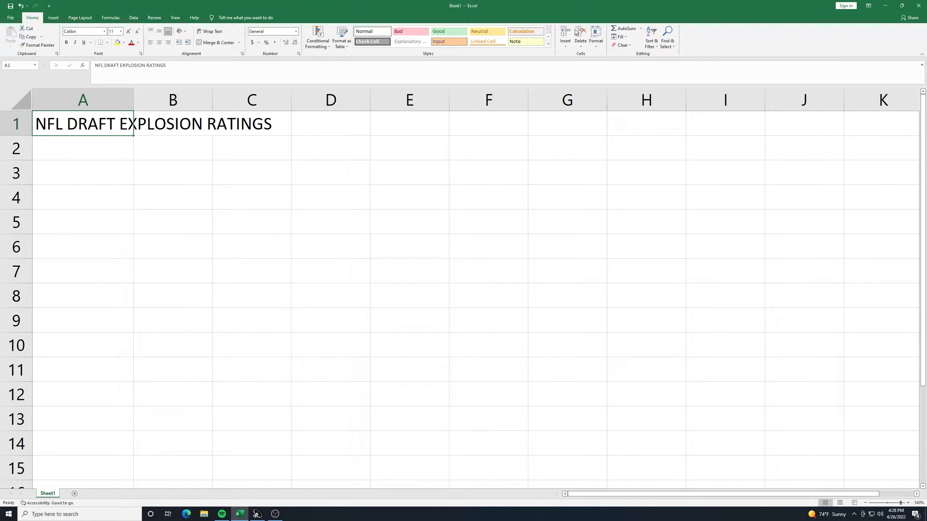
pyautogui.click(65, 42)
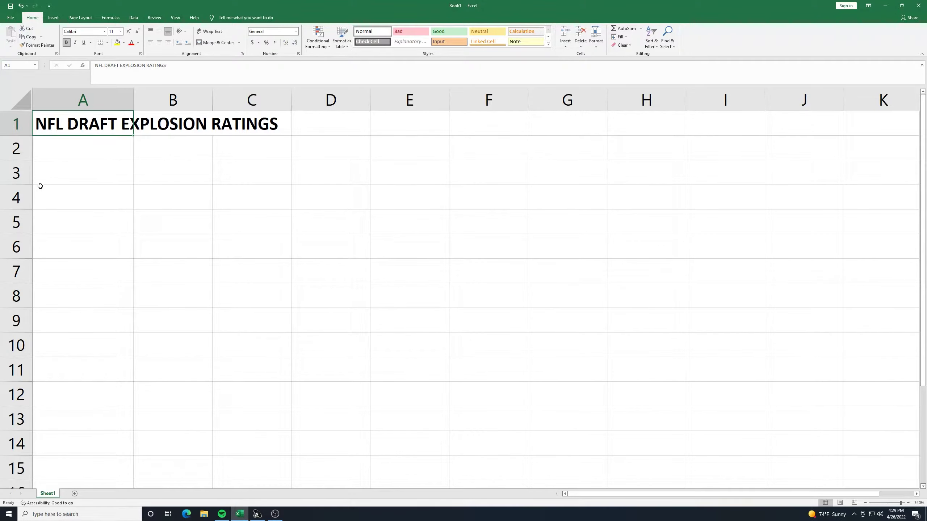
# - Enter the headers Name and Position in A2 and B2
pyautogui.click(77, 158)
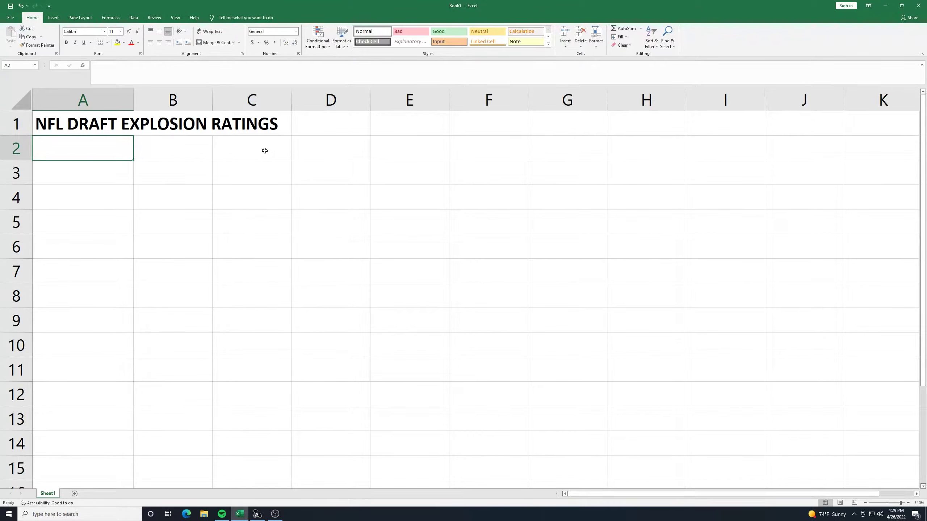
pyautogui.write('n')
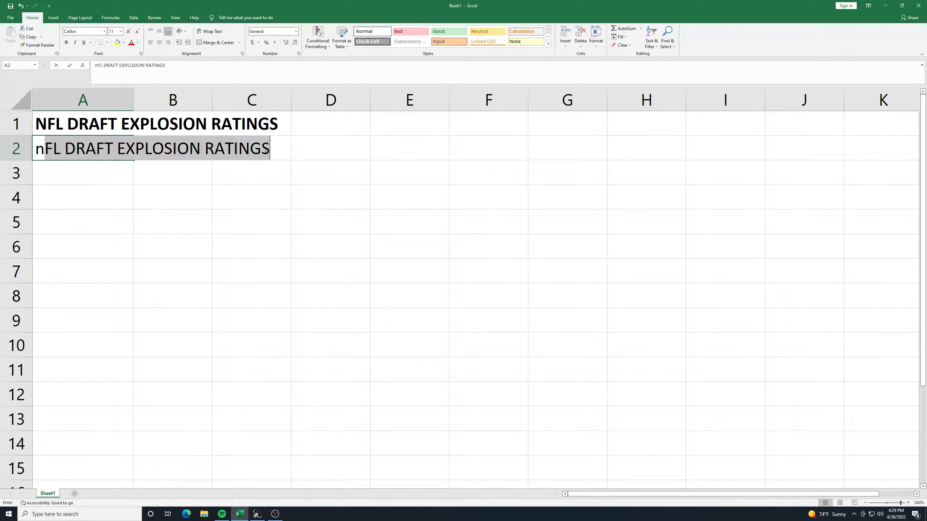
pyautogui.press('BackSpace')
pyautogui.write('N')
pyautogui.press('BackSpace')
pyautogui.press('BackSpace')
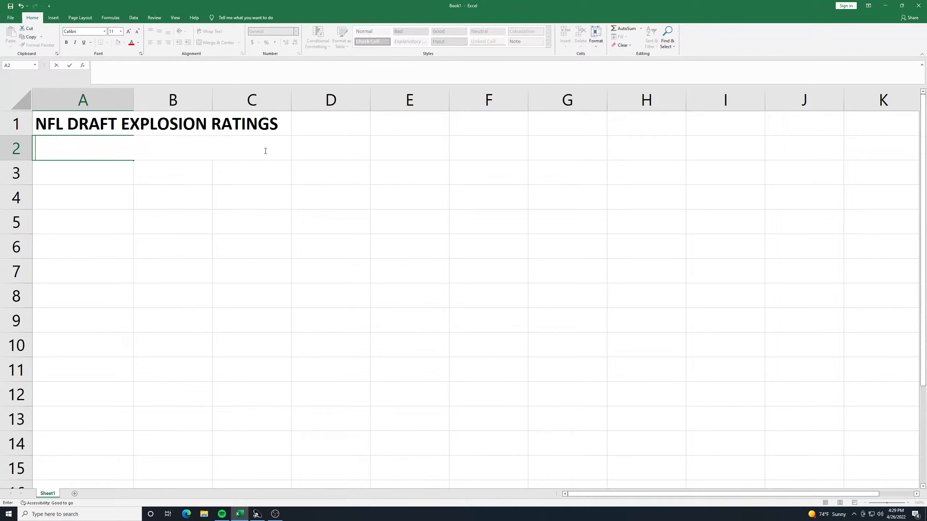
pyautogui.write('n')
pyautogui.press('BackSpace')
pyautogui.press('BackSpace')
pyautogui.write('Name')
pyautogui.press('Tab')
pyautogui.write('Position')
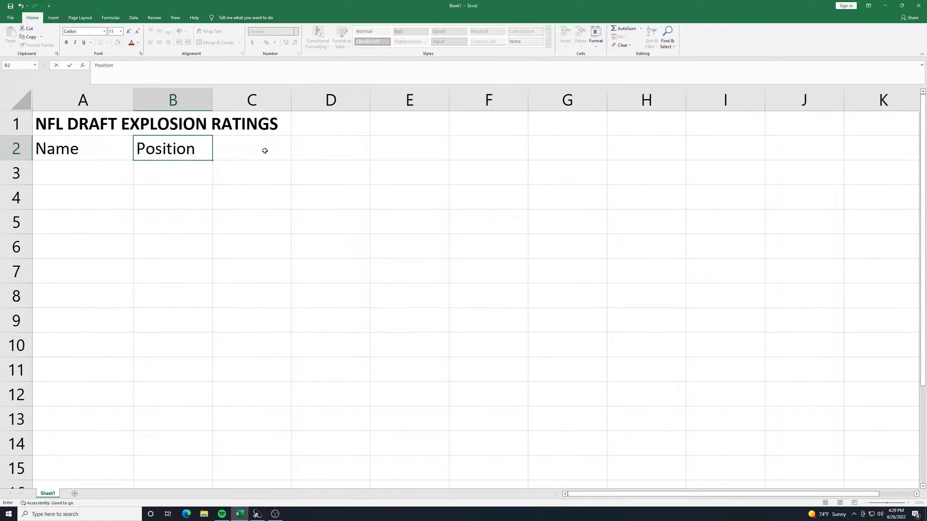
pyautogui.press('Tab')
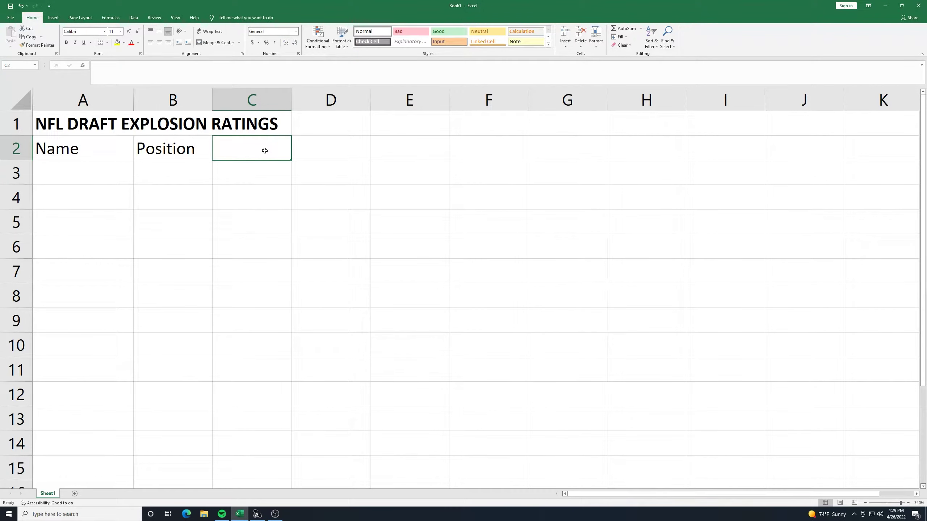
# - Add the headers Vertical Leap, Broad Jump, Bench Reps, Explosion and Rating in C2:G2
pyautogui.write('Vertical')
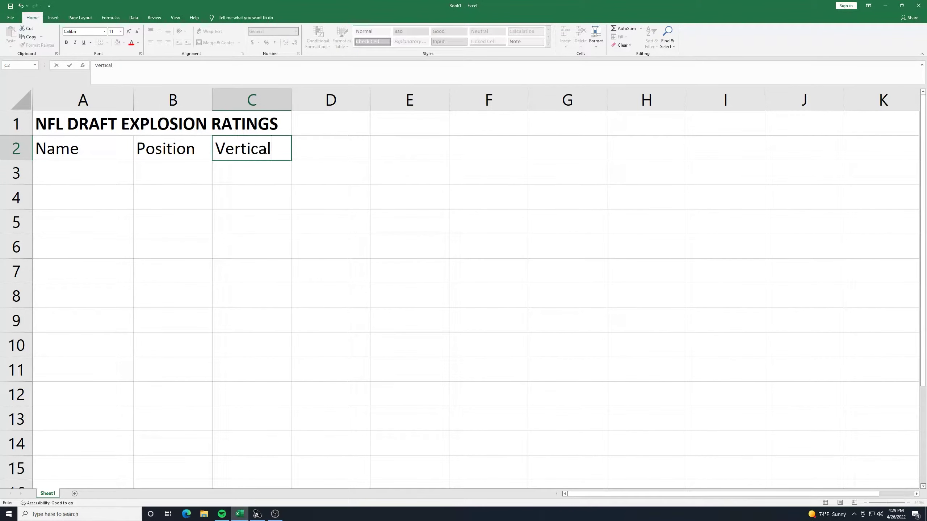
pyautogui.write(' Leap')
pyautogui.press('Tab')
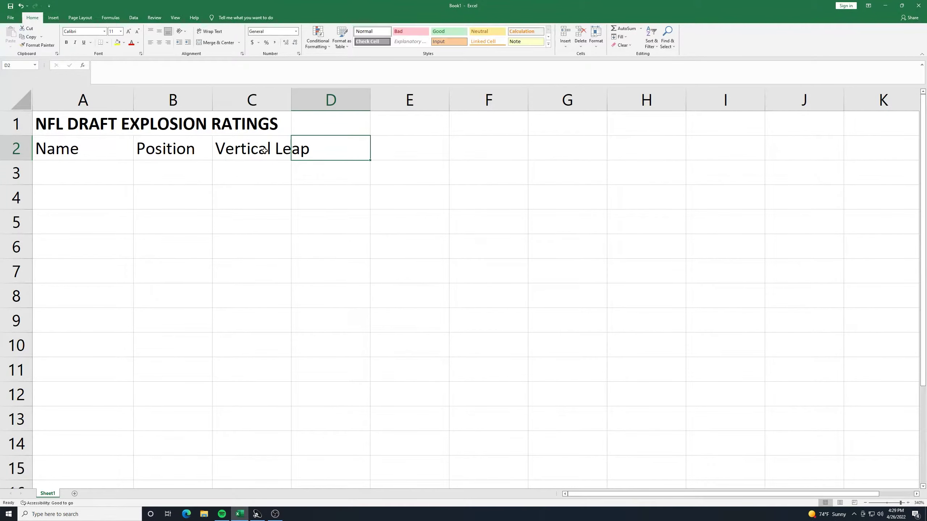
pyautogui.write('Broad')
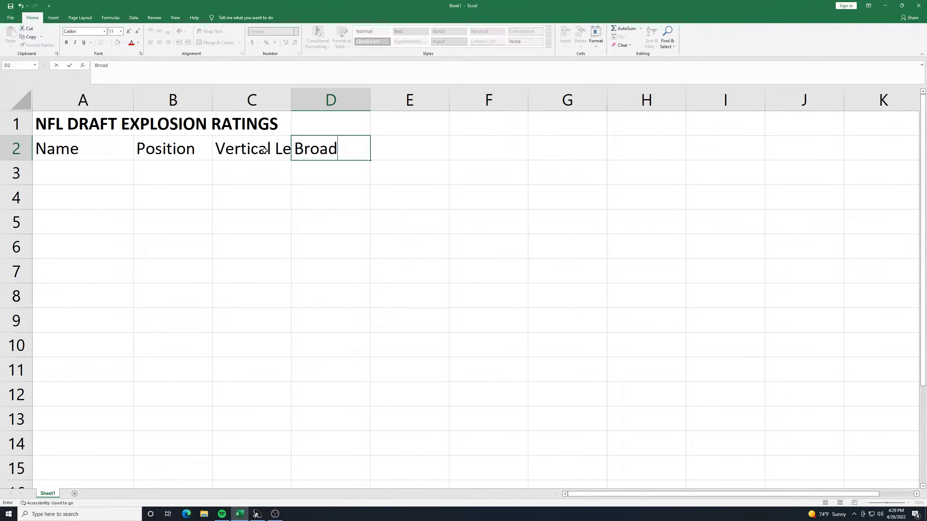
pyautogui.write(' Jump')
pyautogui.press('Tab')
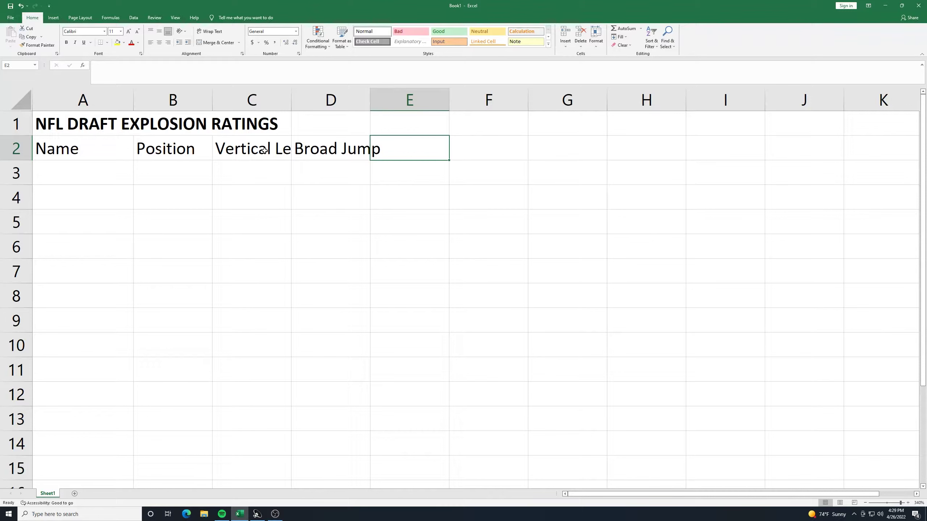
pyautogui.write('Bench ')
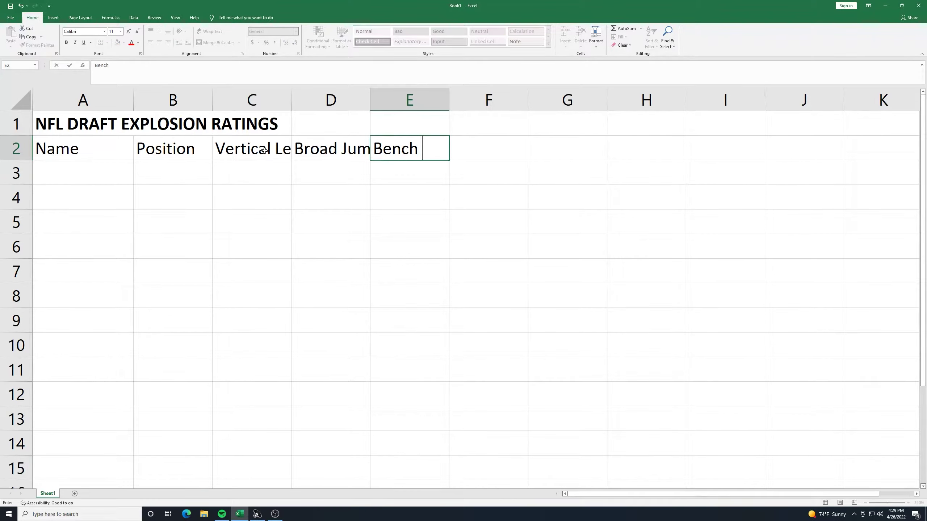
pyautogui.write('Reps')
pyautogui.press('Tab')
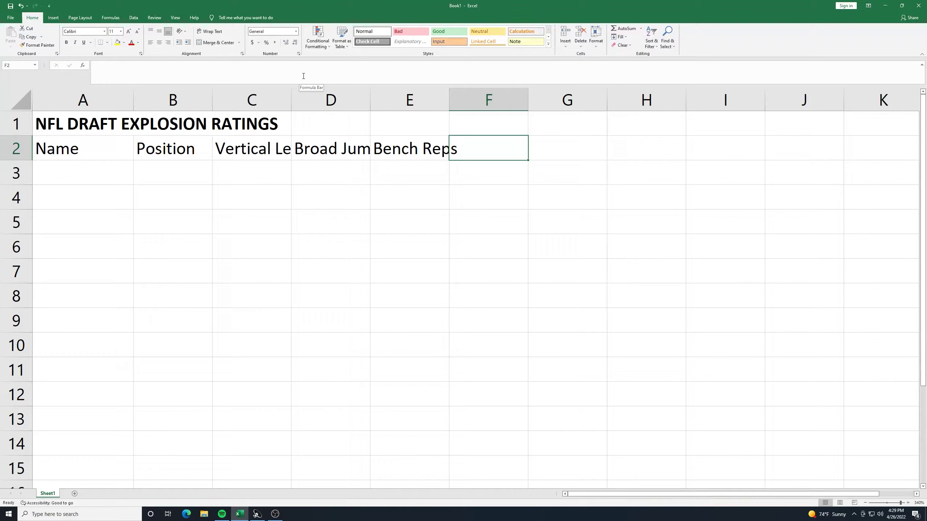
pyautogui.write('Explo')
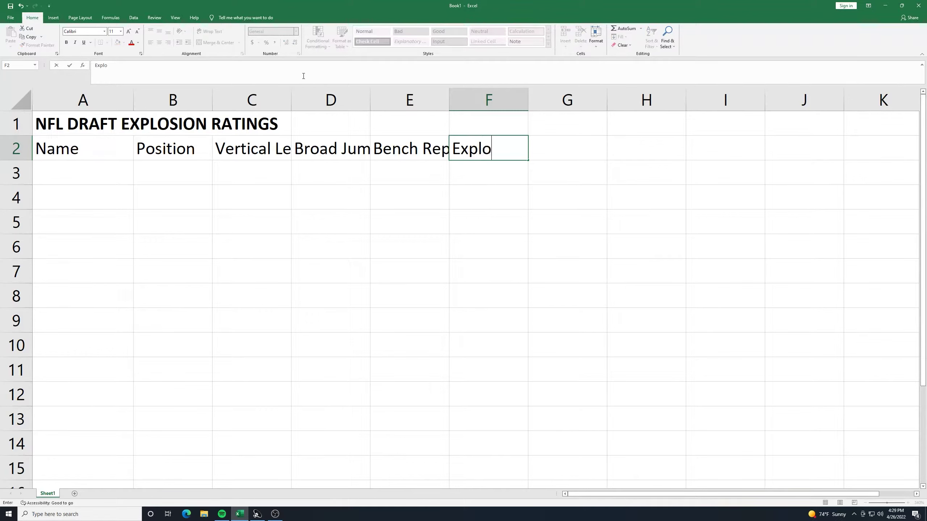
pyautogui.write('sion')
pyautogui.press('Tab')
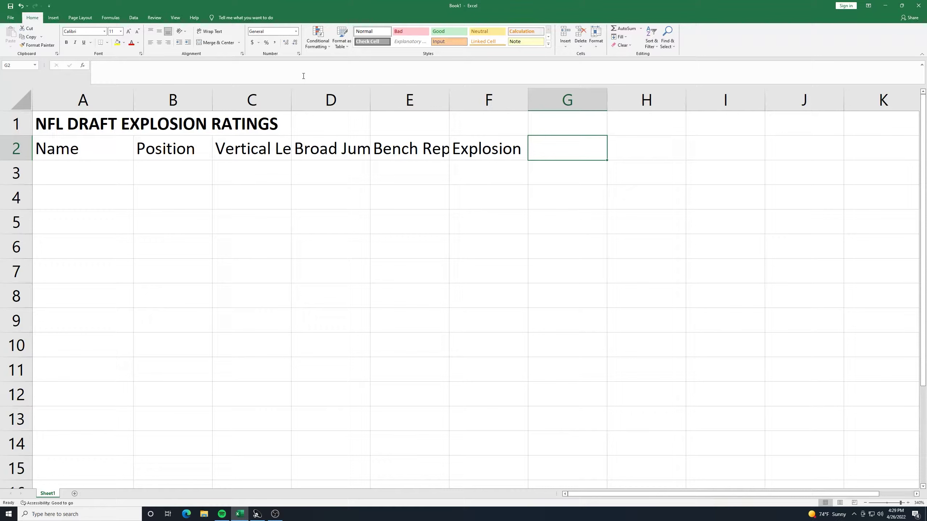
pyautogui.write('Rating')
pyautogui.press('Return')
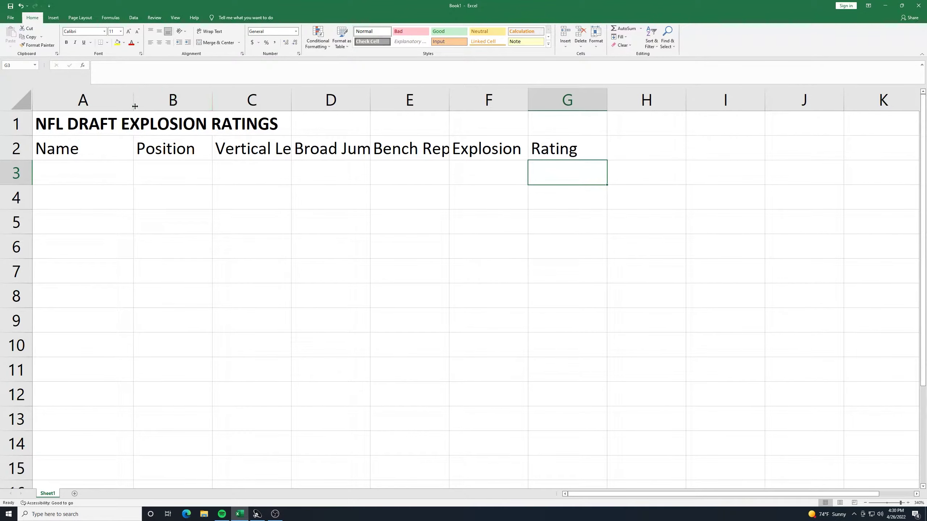
# - Widen column A further and wrap the Vertical Leap, Broad Jump and Bench Reps headers
pyautogui.moveTo(133, 106); pyautogui.dragTo(223, 108)
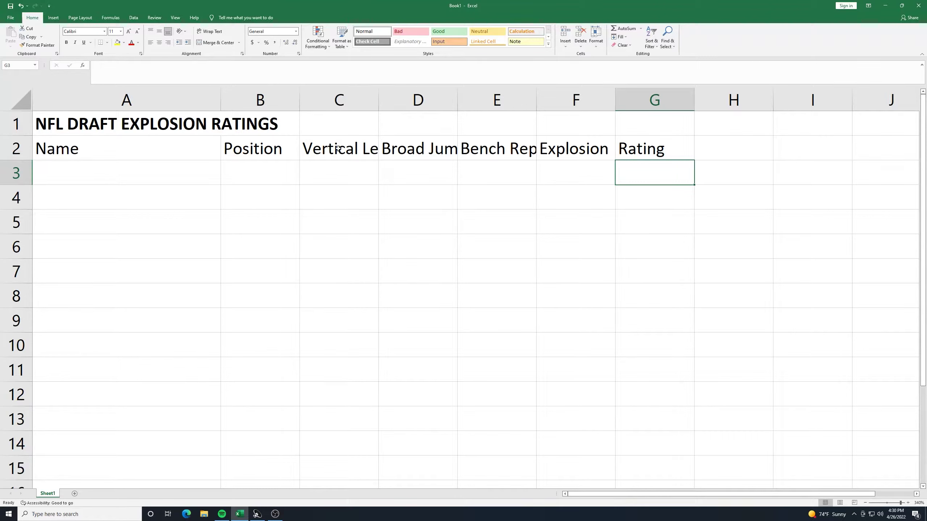
pyautogui.moveTo(338, 147); pyautogui.dragTo(522, 148)
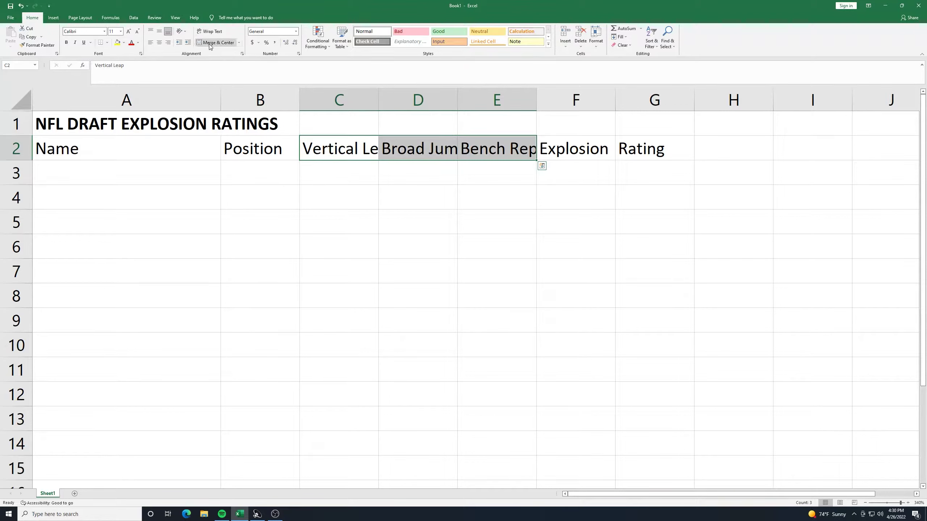
pyautogui.click(212, 32)
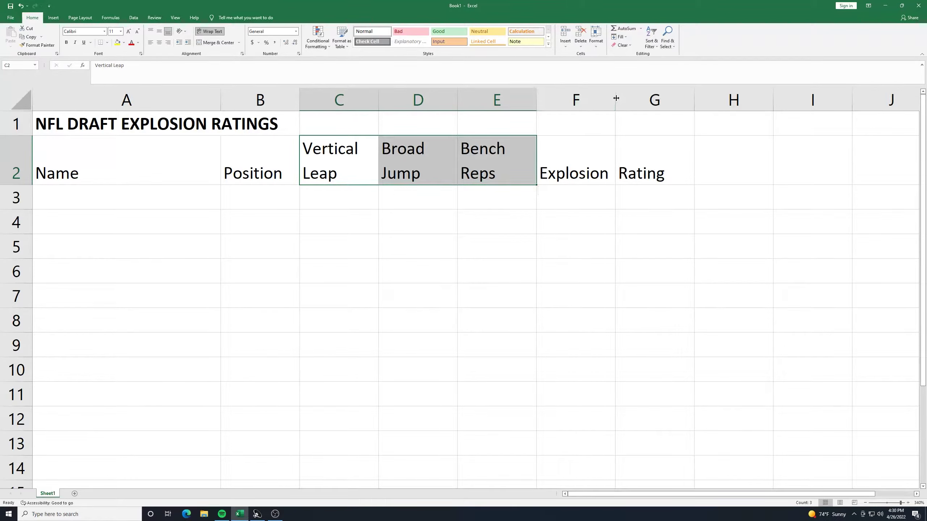
# - Widen the Explosion and Rating columns F and G
pyautogui.moveTo(615, 100); pyautogui.dragTo(683, 103)
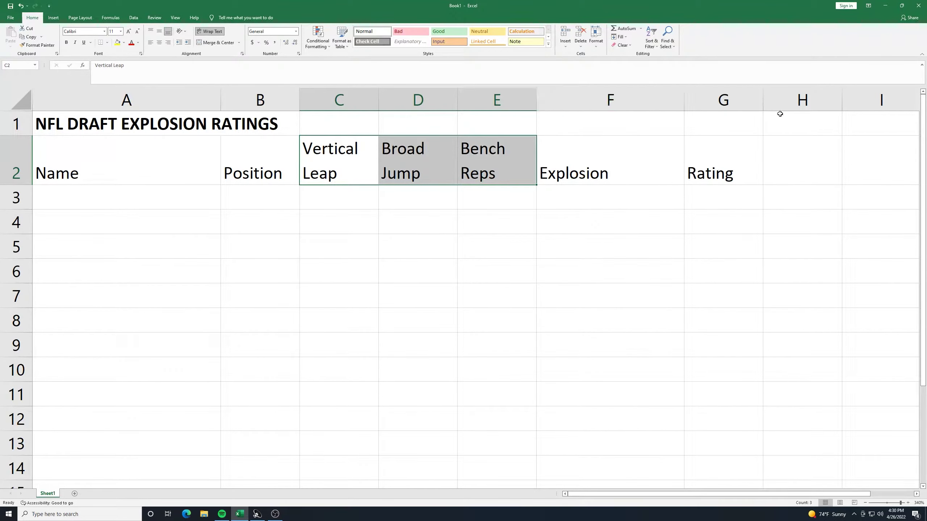
pyautogui.moveTo(762, 100); pyautogui.dragTo(827, 100)
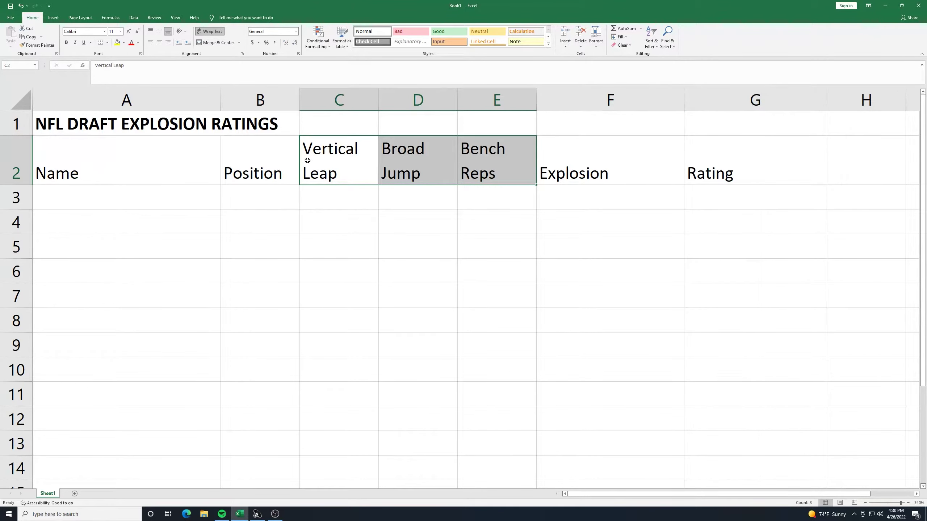
pyautogui.click(184, 202)
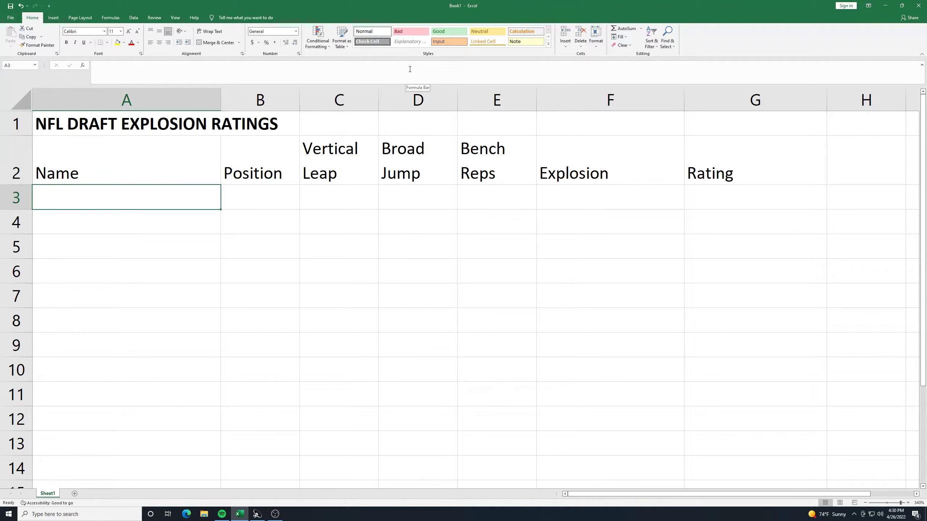
# - Enter the first player in row 3: DE, Vertical Leap 38, Broad Jump 10.833, Bench Reps 21
pyautogui.write('IK')
pyautogui.press('BackSpace')
pyautogui.press('BackSpace')
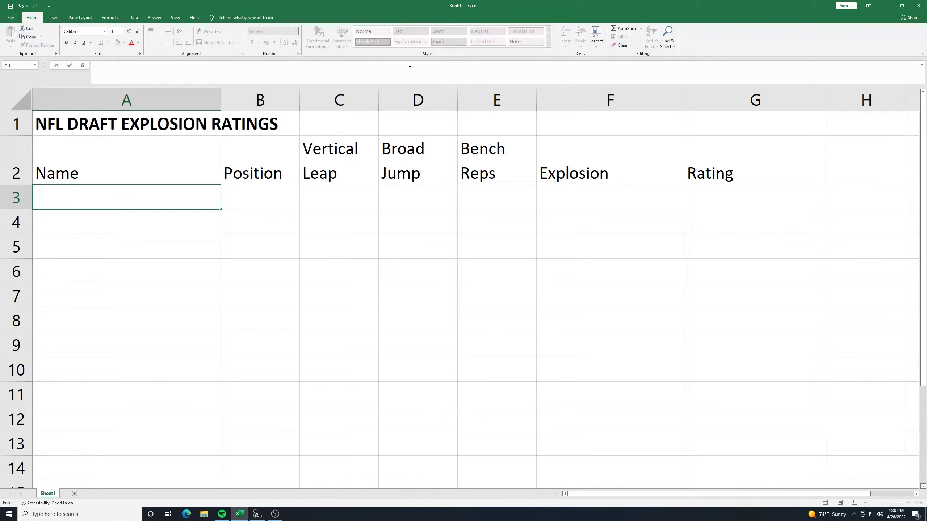
pyautogui.write('Karlaftis, ')
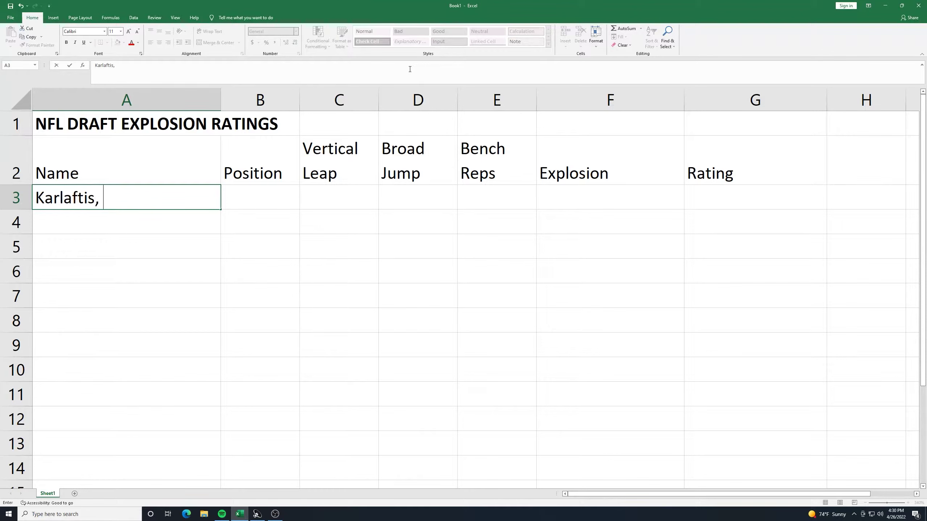
pyautogui.write('George')
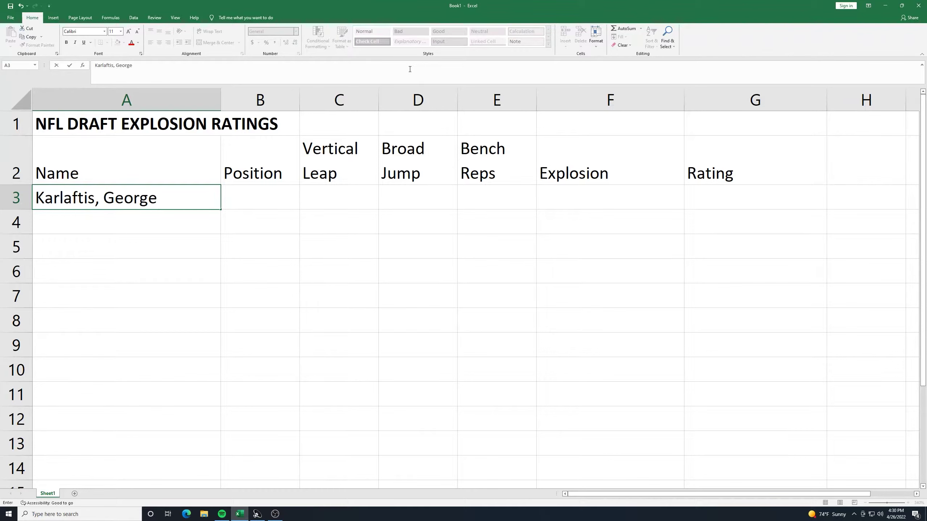
pyautogui.press('Tab')
pyautogui.write('DE')
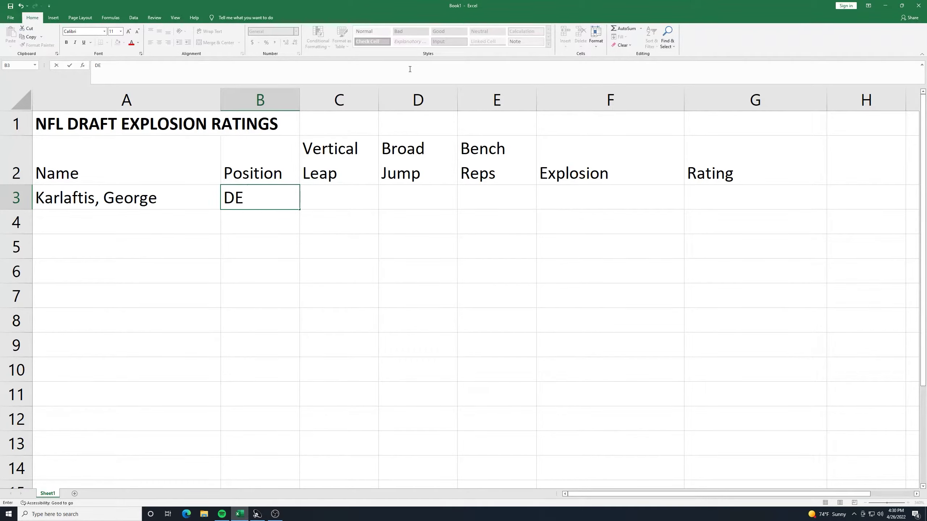
pyautogui.press('BackSpace')
pyautogui.press('Tab')
pyautogui.write('38')
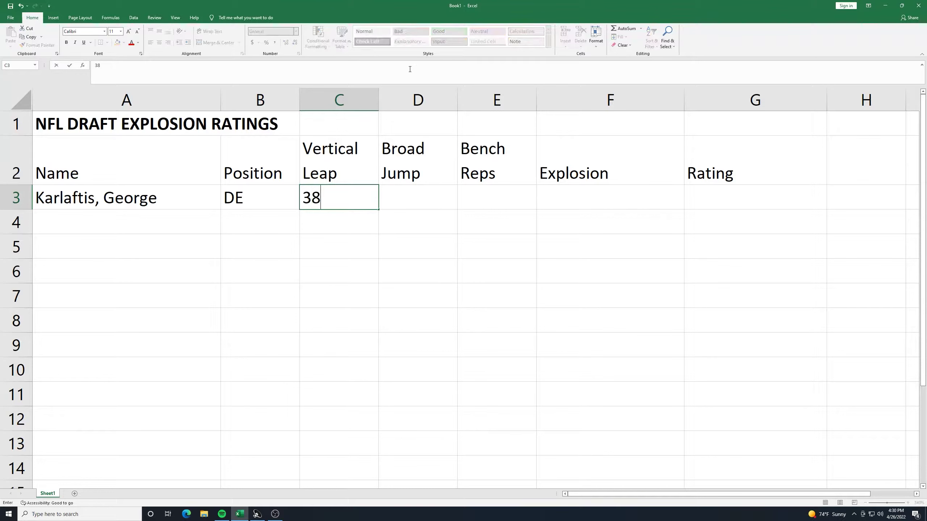
pyautogui.press('Tab')
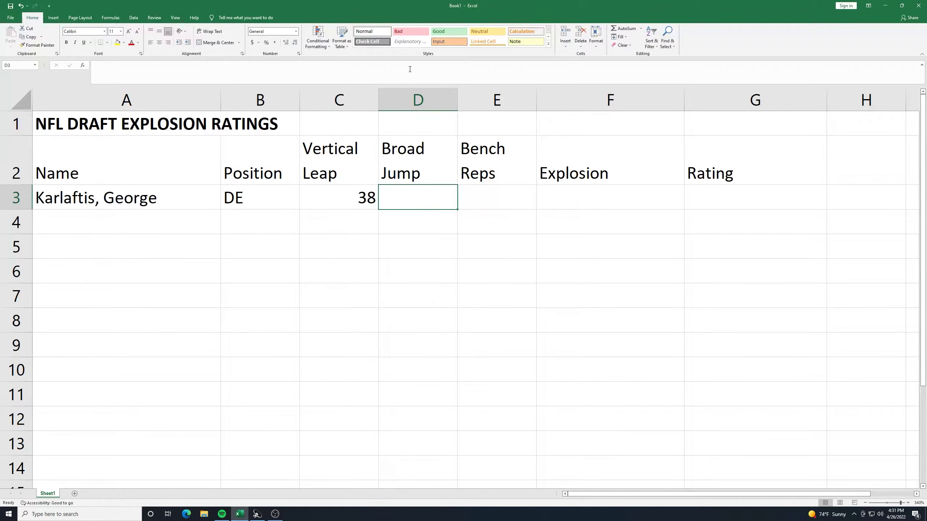
pyautogui.write('10')
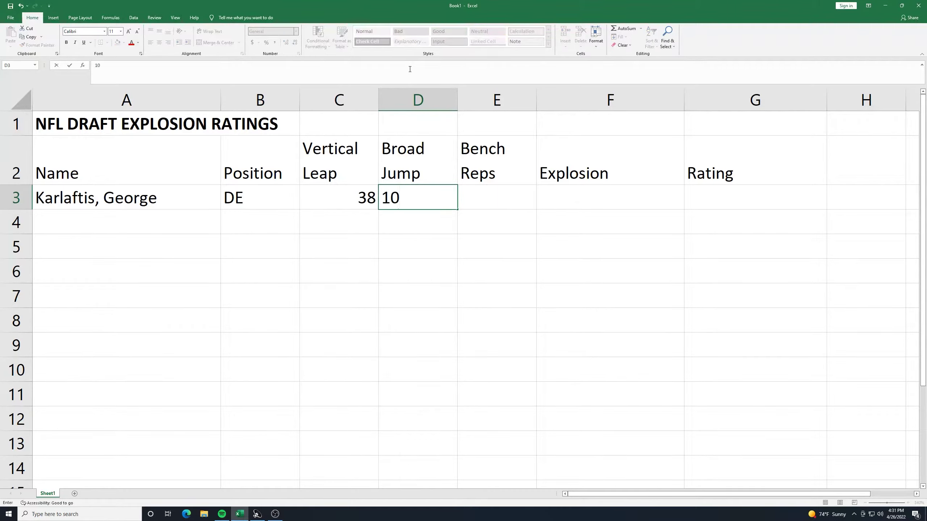
pyautogui.write('.833')
pyautogui.press('Tab')
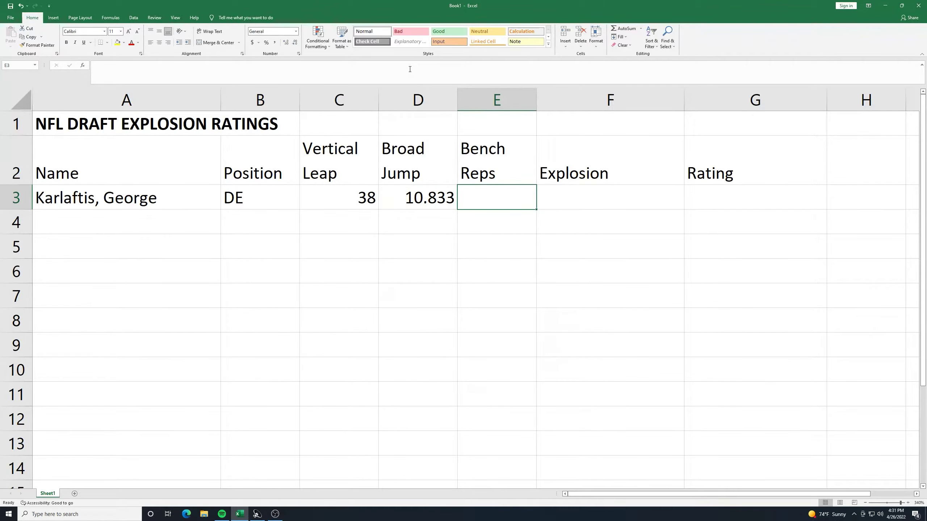
pyautogui.write('21')
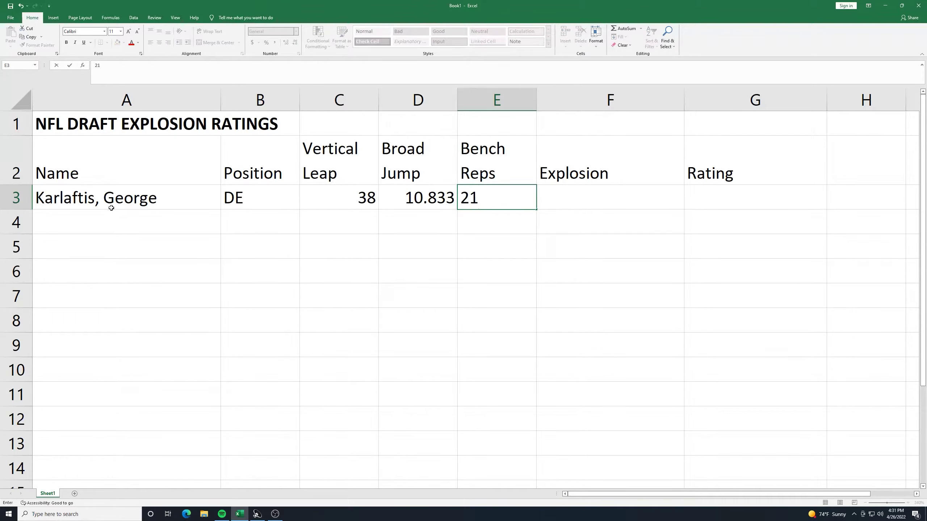
pyautogui.click(128, 234)
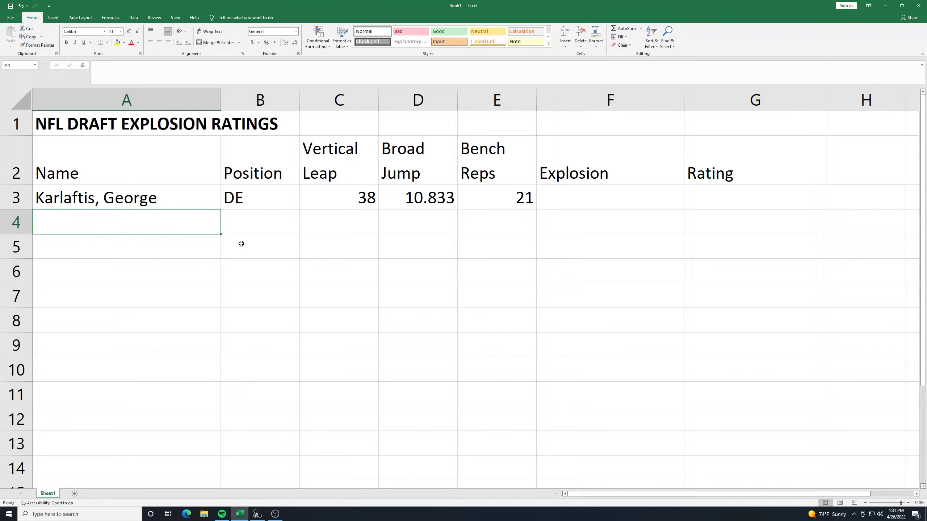
# - Enter the second player in row 4: LB, Vertical Leap 35, Broad Jump 10.5, Bench Reps 25
pyautogui.write('lLOYD')
pyautogui.press('BackSpace')
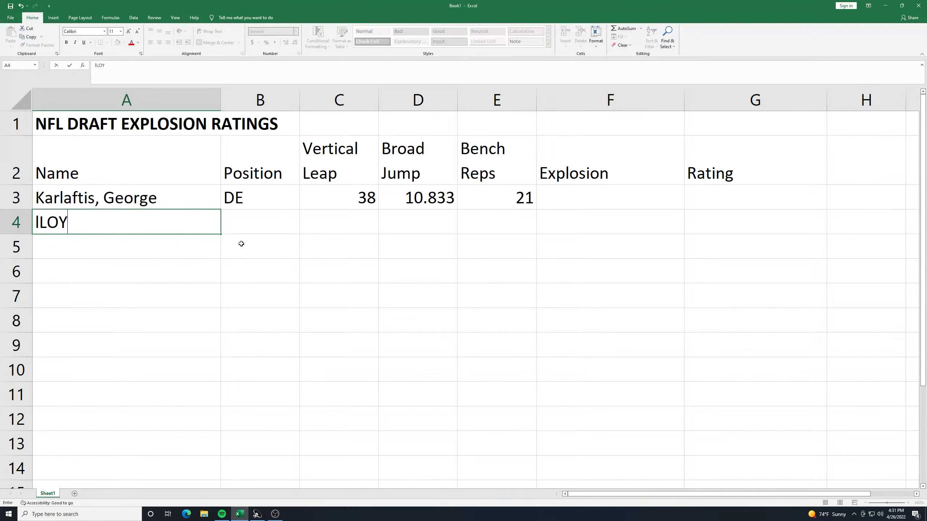
pyautogui.press('BackSpace')
pyautogui.press('BackSpace')
pyautogui.press('BackSpace')
pyautogui.press('BackSpace')
pyautogui.write('Lloyd, Dev')
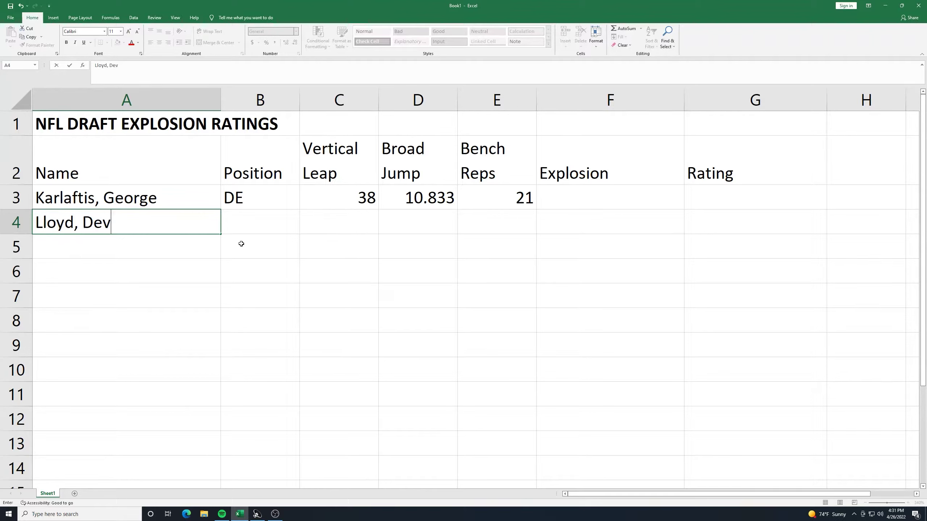
pyautogui.write('in')
pyautogui.press('Tab')
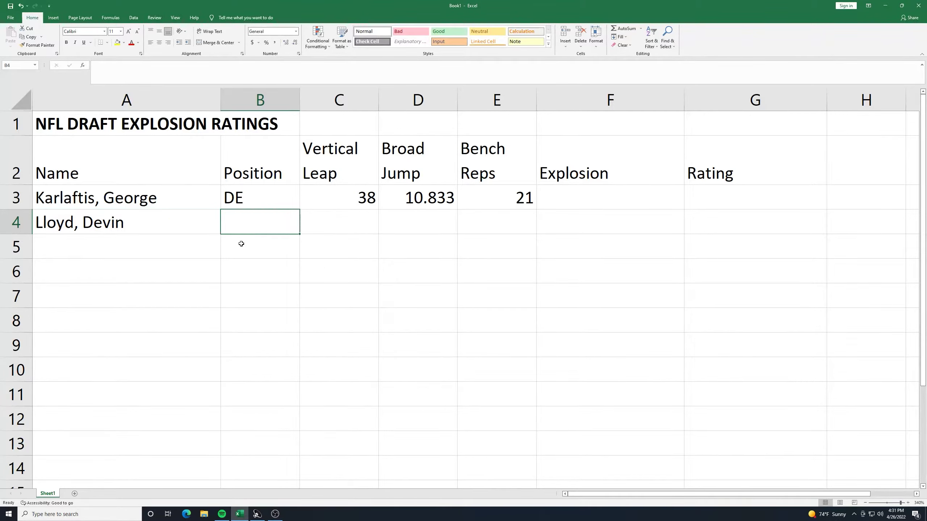
pyautogui.write('LB')
pyautogui.press('Tab')
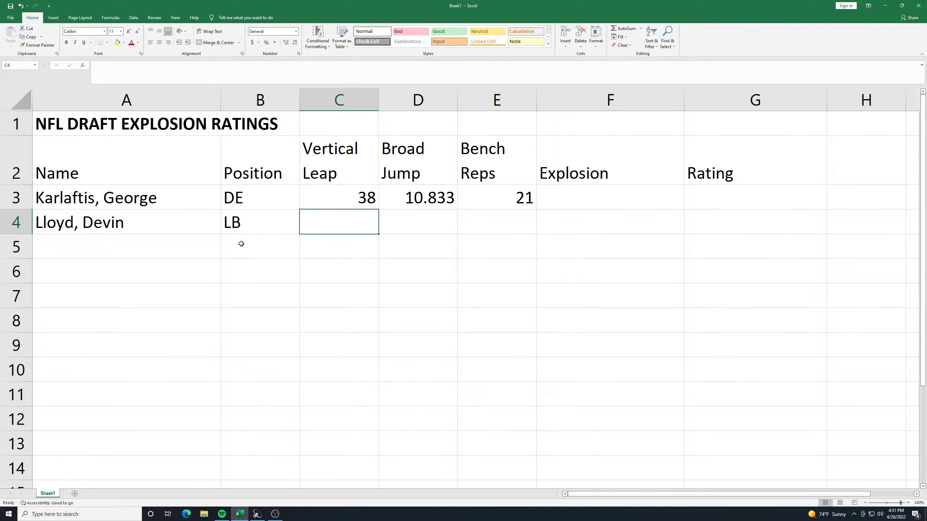
pyautogui.write('35')
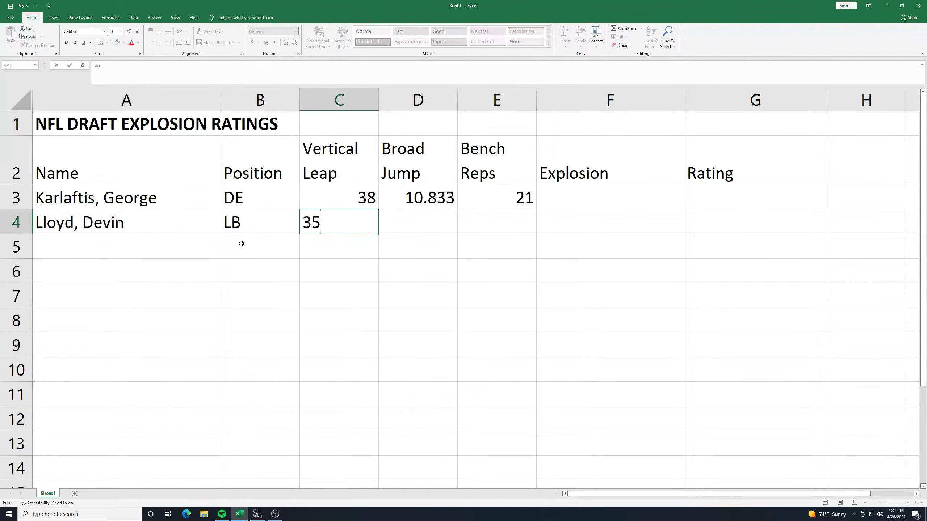
pyautogui.press('Tab')
pyautogui.write('10.5')
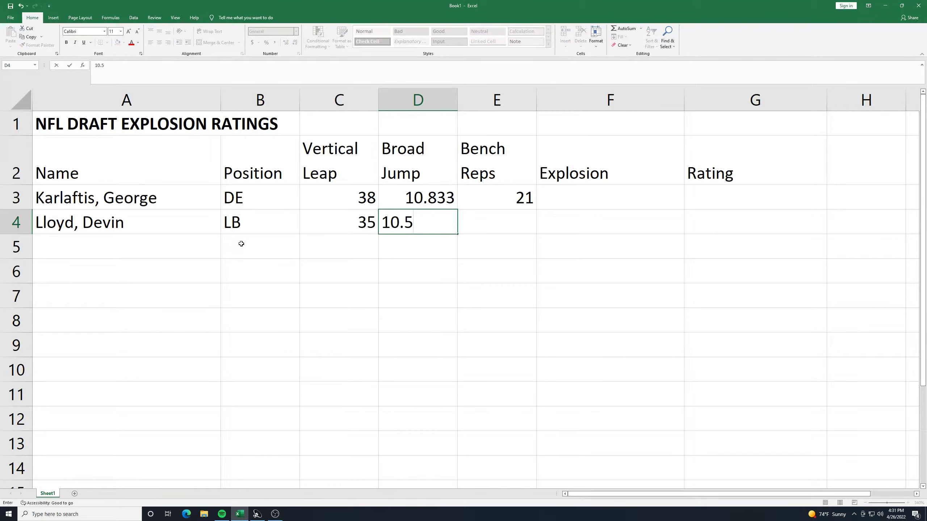
pyautogui.press('Tab')
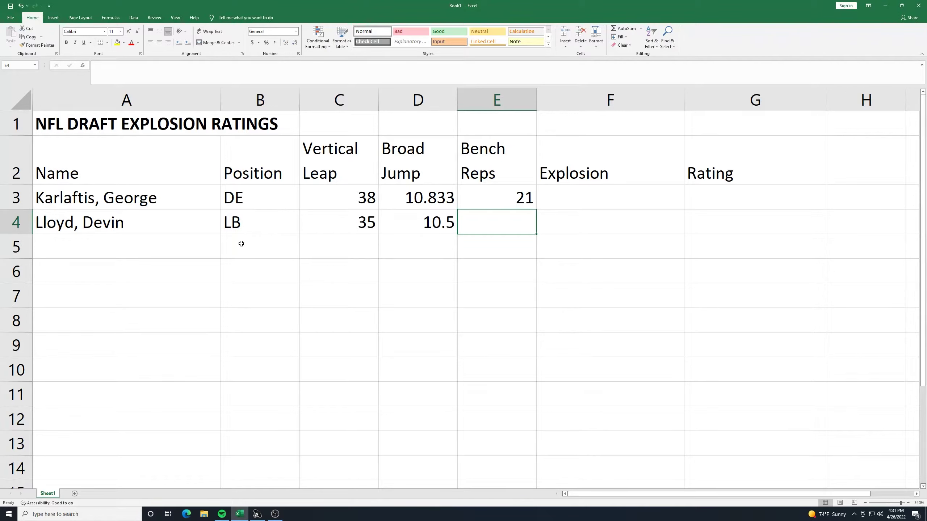
pyautogui.write('25')
pyautogui.press('Return')
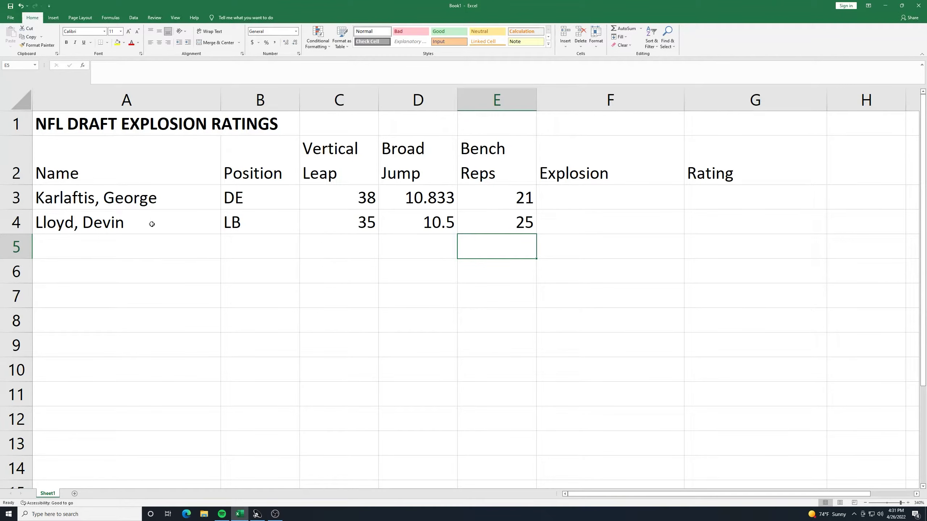
# - Enter the third player in row 5: DT, Vertical Leap 32, Broad Jump 9.33, Bench Reps 17
pyautogui.click(140, 242)
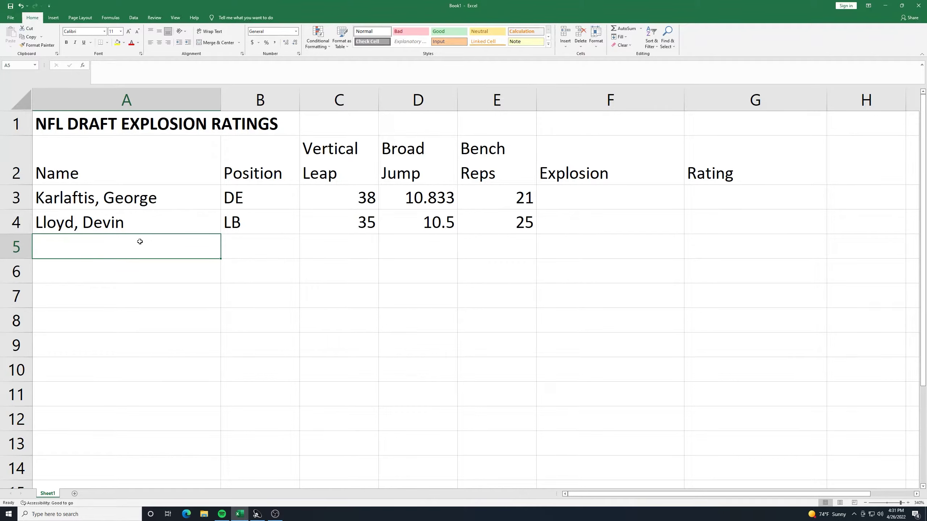
pyautogui.write('Butler, M')
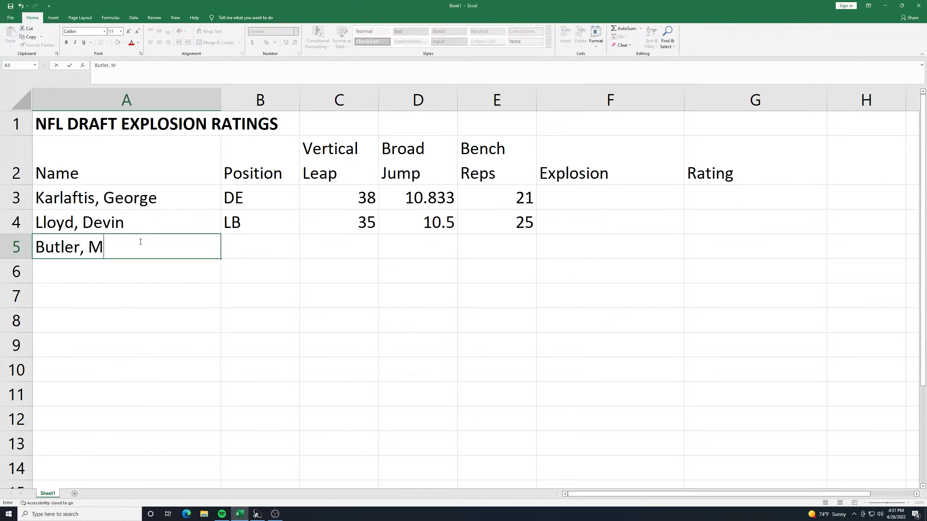
pyautogui.write('atthew')
pyautogui.press('Tab')
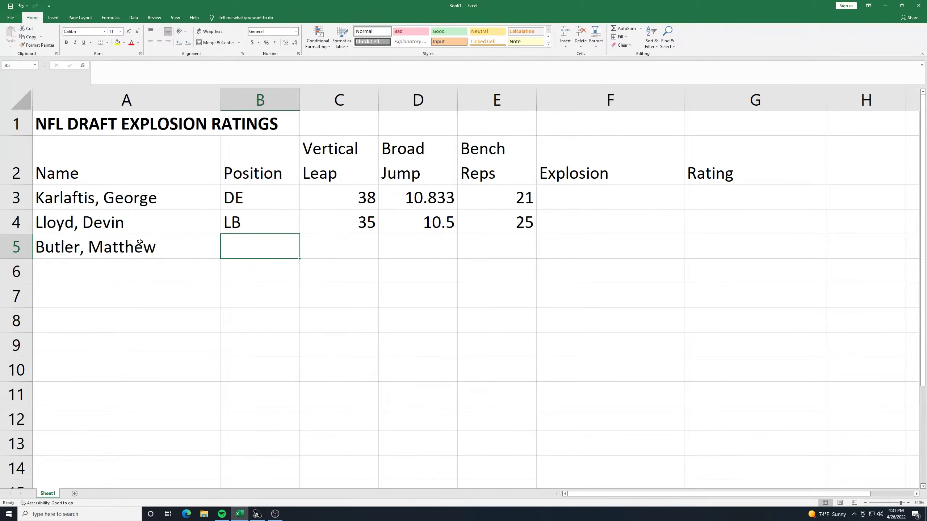
pyautogui.write('DT')
pyautogui.press('Tab')
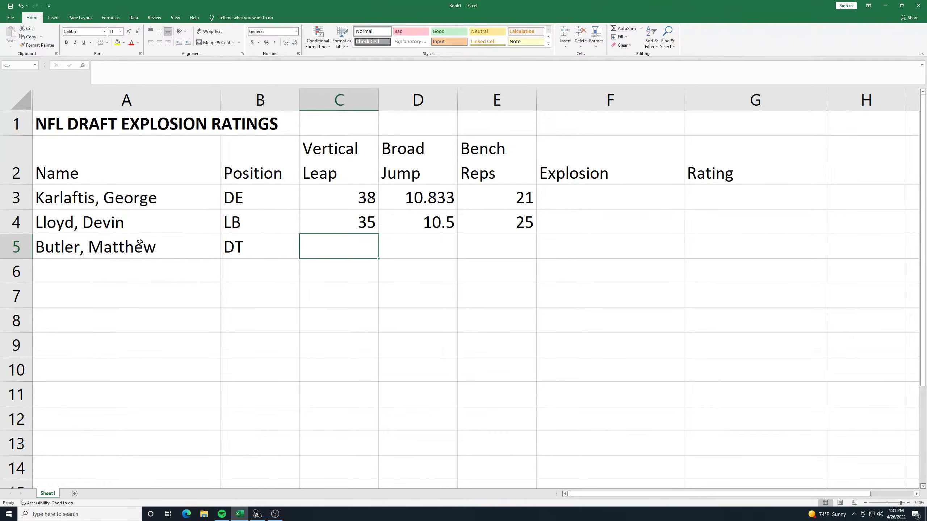
pyautogui.write('32')
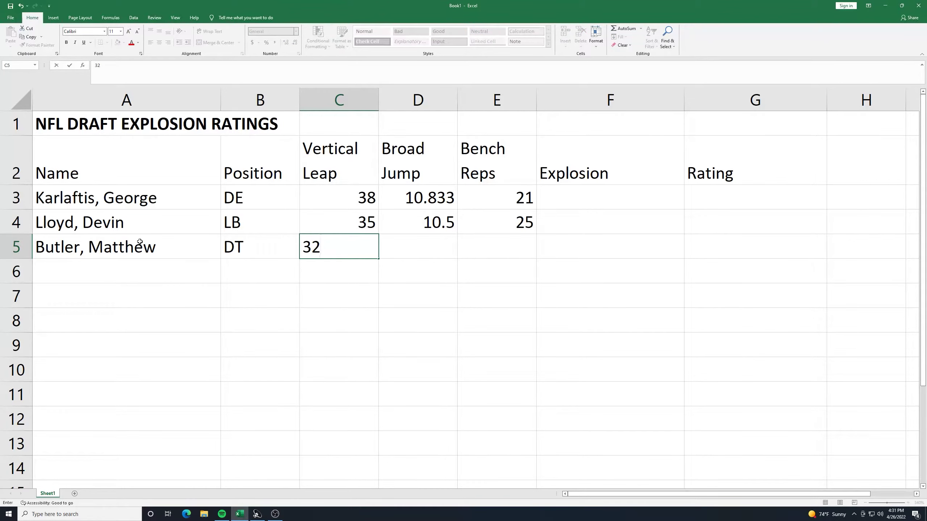
pyautogui.press('Tab')
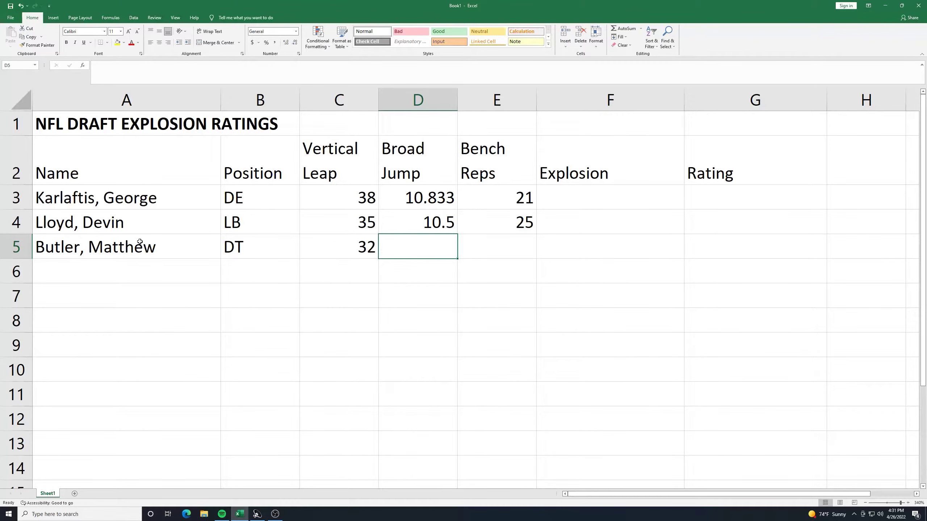
pyautogui.write('9.33')
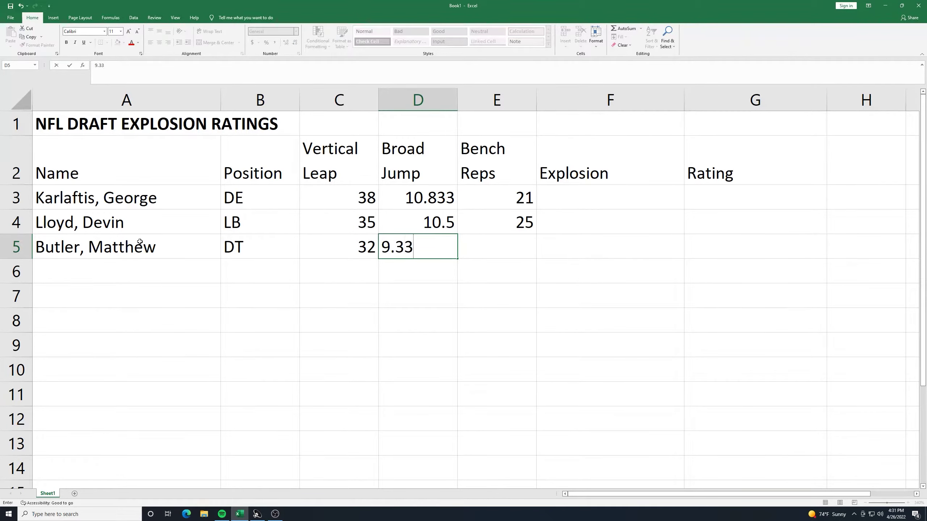
pyautogui.press('Tab')
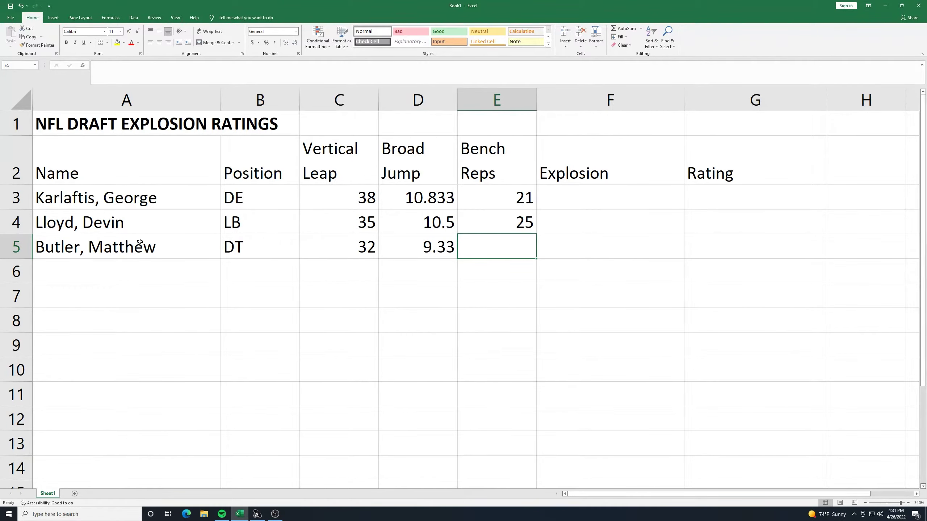
pyautogui.write('17')
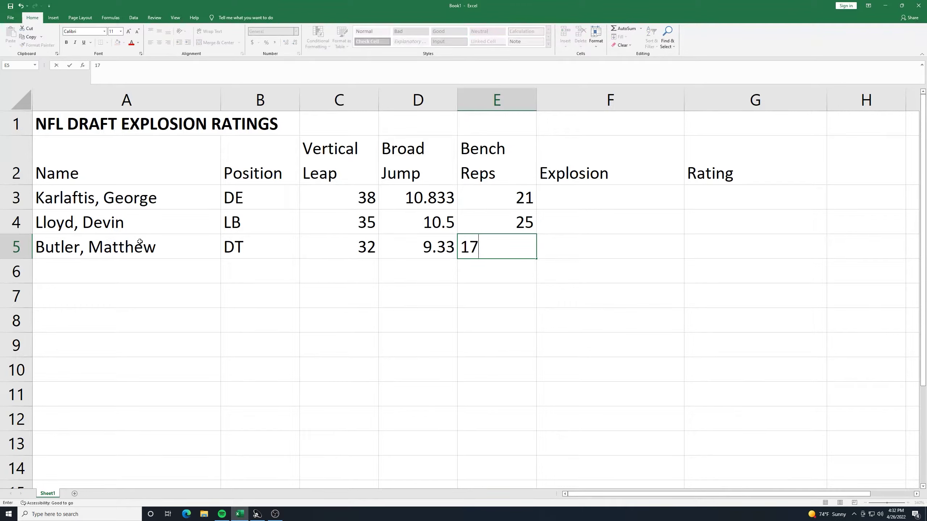
pyautogui.press('Return')
# - Enter the fourth player in row 6: G, Vertical Leap 26, Broad Jump 8.5, Bench Reps 20
pyautogui.press('Left')
pyautogui.press('Left')
pyautogui.press('Left')
pyautogui.press('Left')
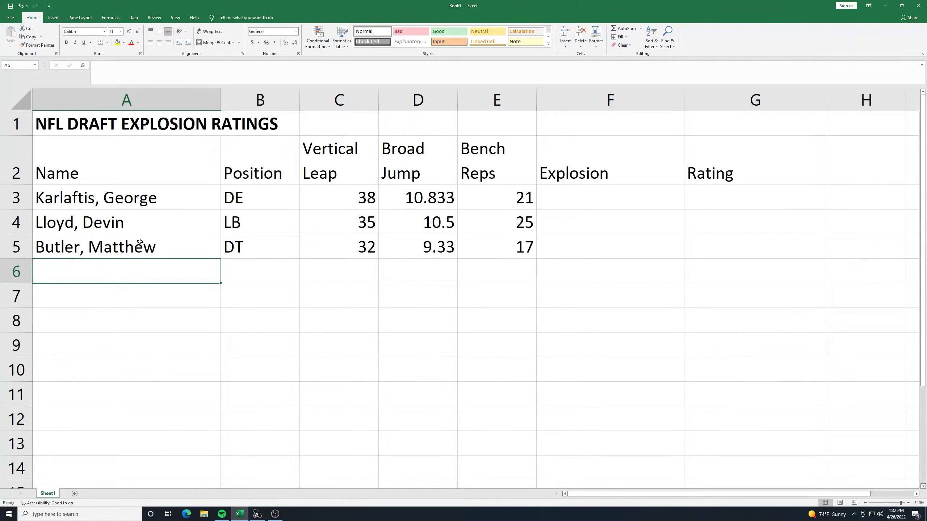
pyautogui.write('GT')
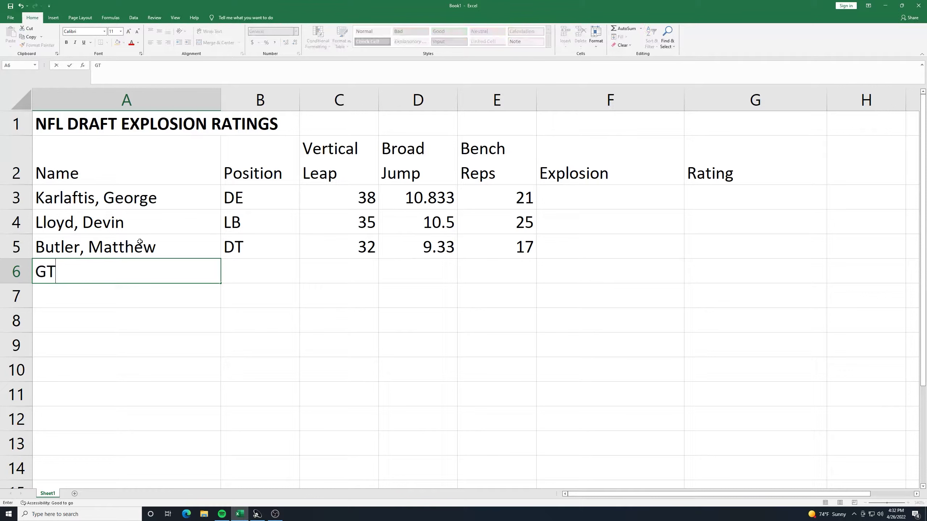
pyautogui.press('BackSpace')
pyautogui.write('reen, Kenyon')
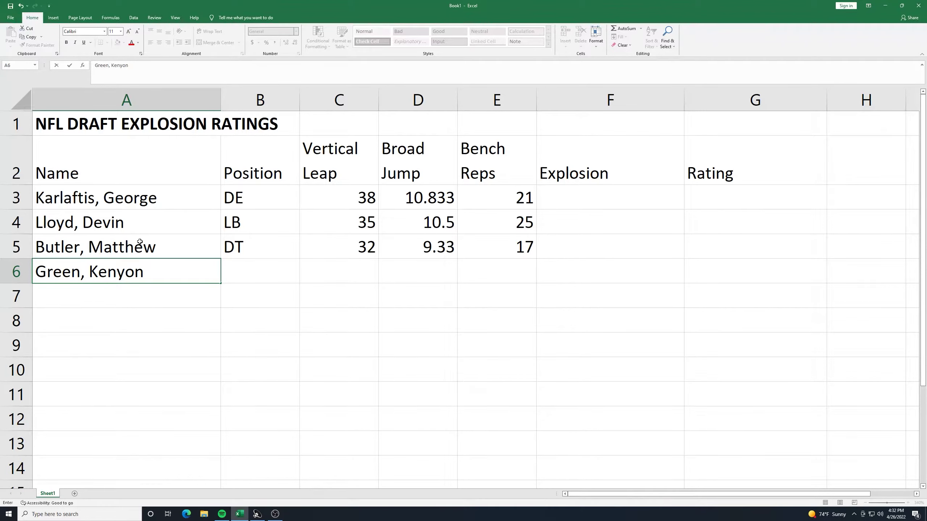
pyautogui.press('Tab')
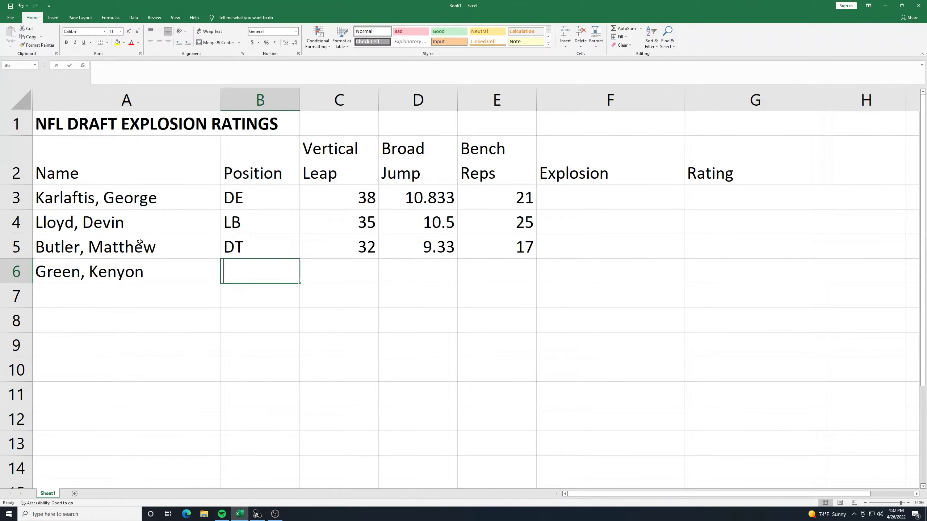
pyautogui.write('G')
pyautogui.press('Tab')
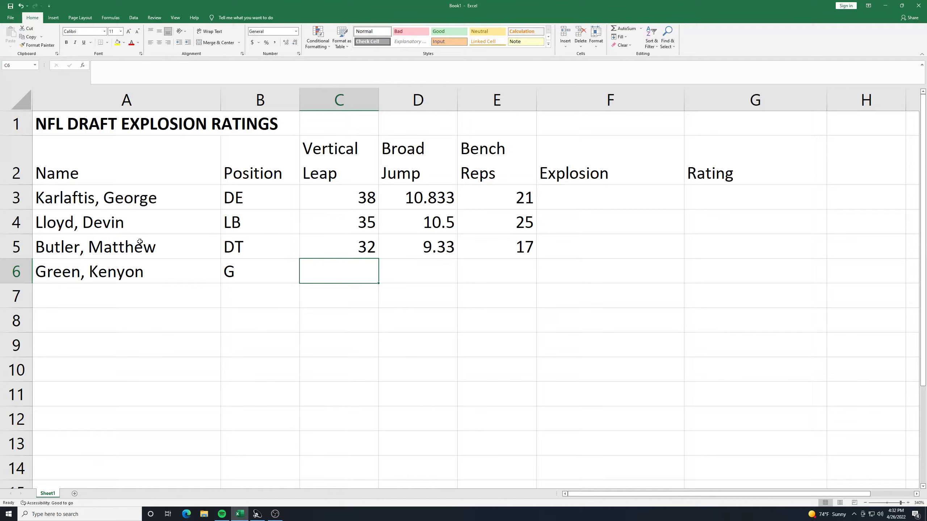
pyautogui.write('26')
pyautogui.press('Tab')
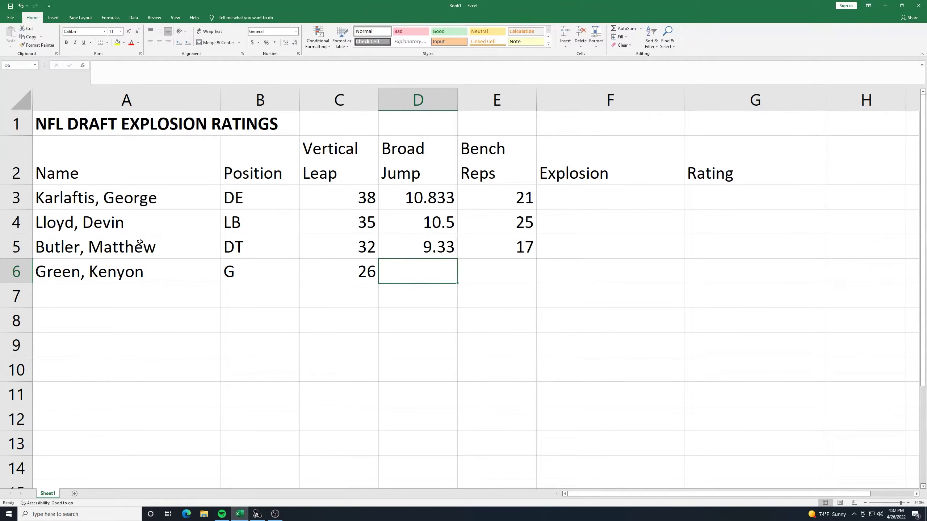
pyautogui.write('8.5')
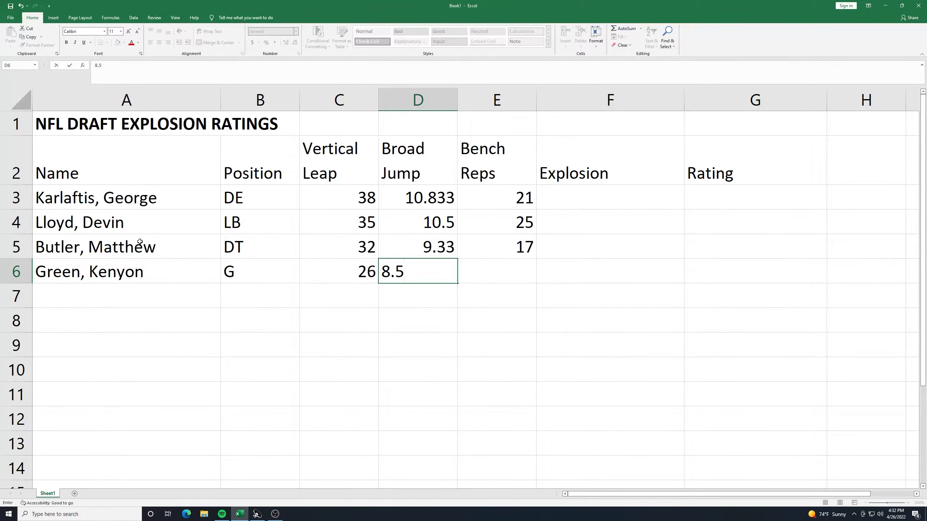
pyautogui.press('Tab')
pyautogui.write('20')
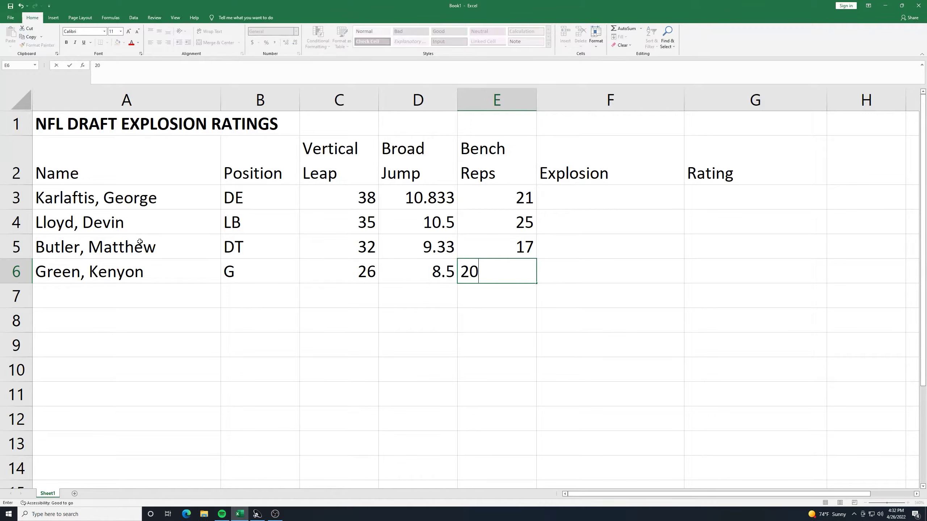
pyautogui.press('Down')
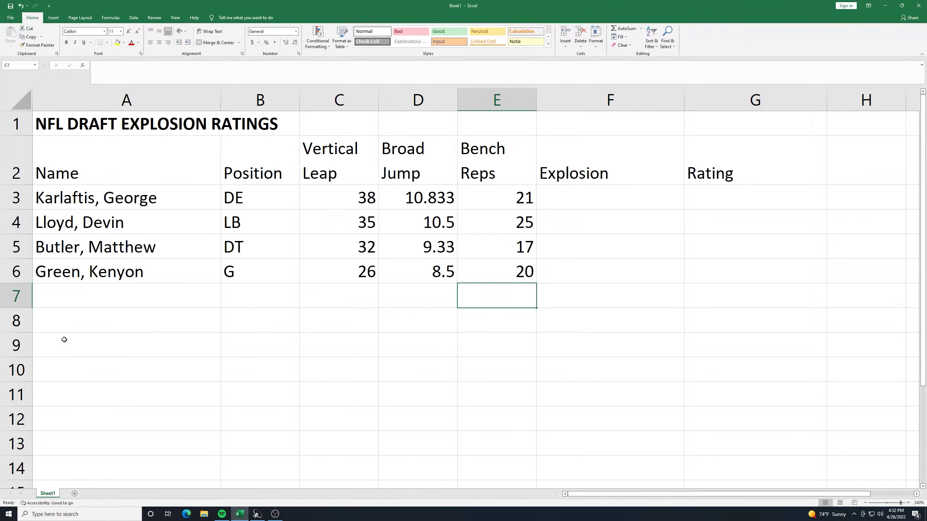
# - Enter =SUM(C3:E3) in F3, giving the first player's Explosion score of 69.833
pyautogui.click(73, 324)
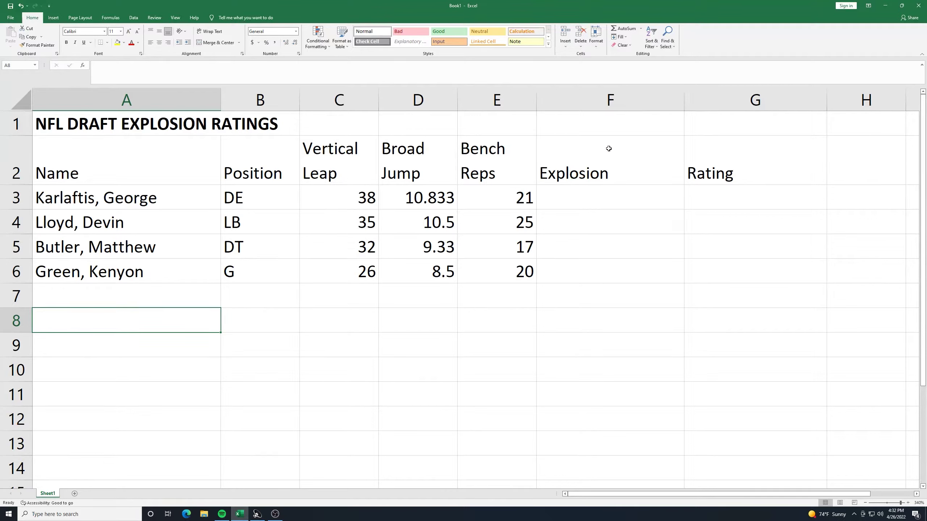
pyautogui.click(594, 198)
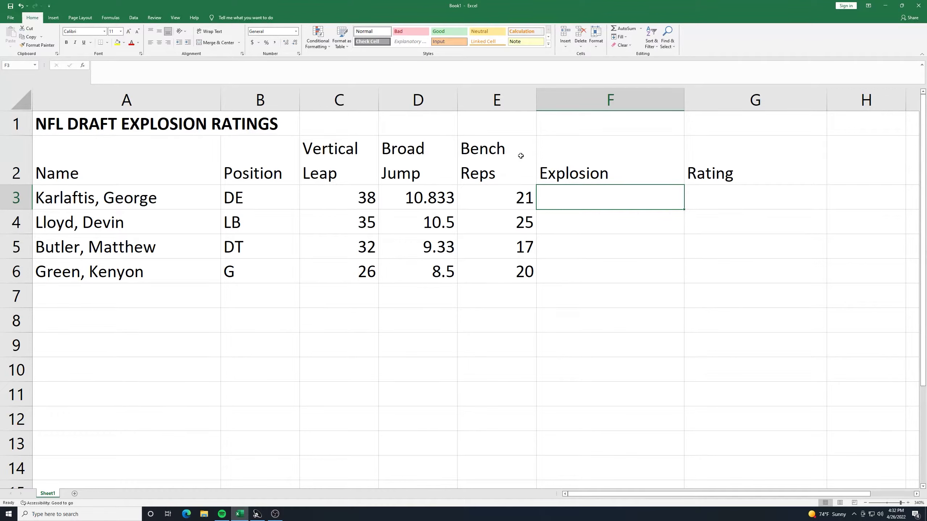
pyautogui.write('=sum')
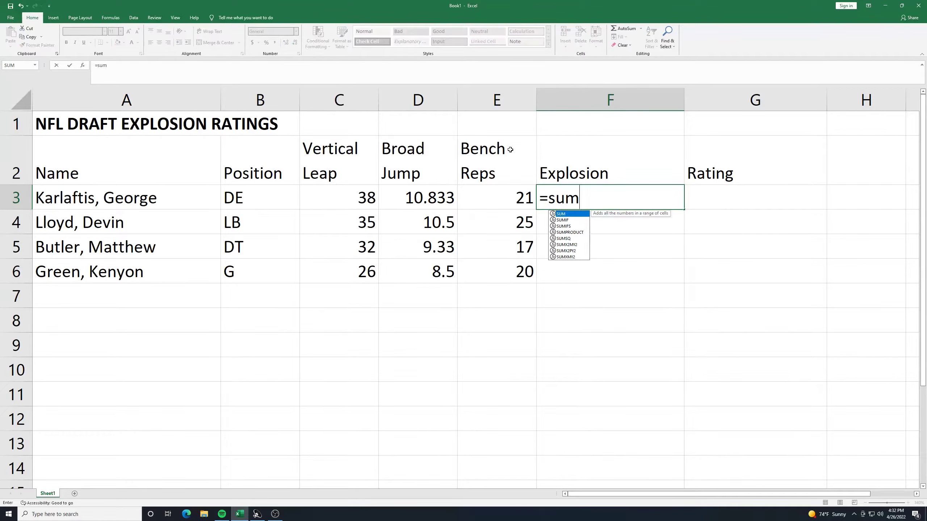
pyautogui.doubleClick(562, 214)
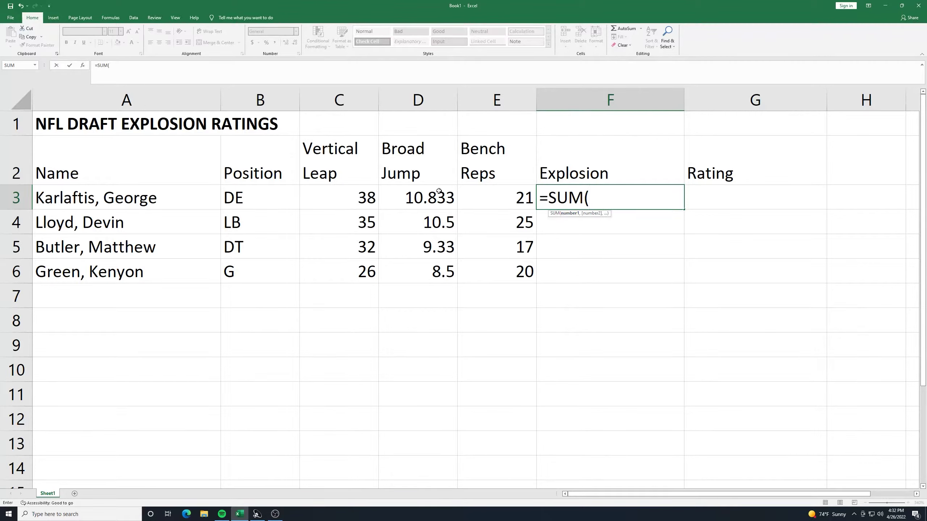
pyautogui.click(328, 198)
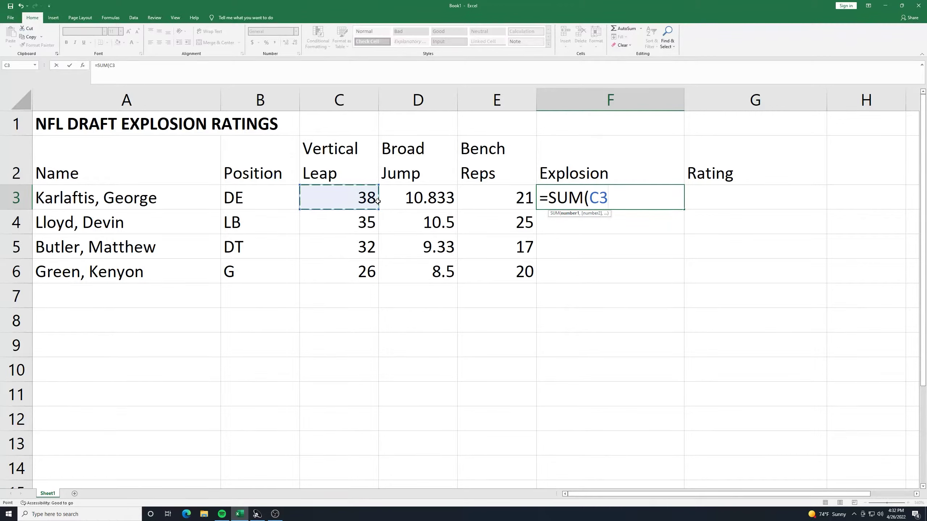
pyautogui.moveTo(378, 201); pyautogui.dragTo(470, 202)
pyautogui.press('Return')
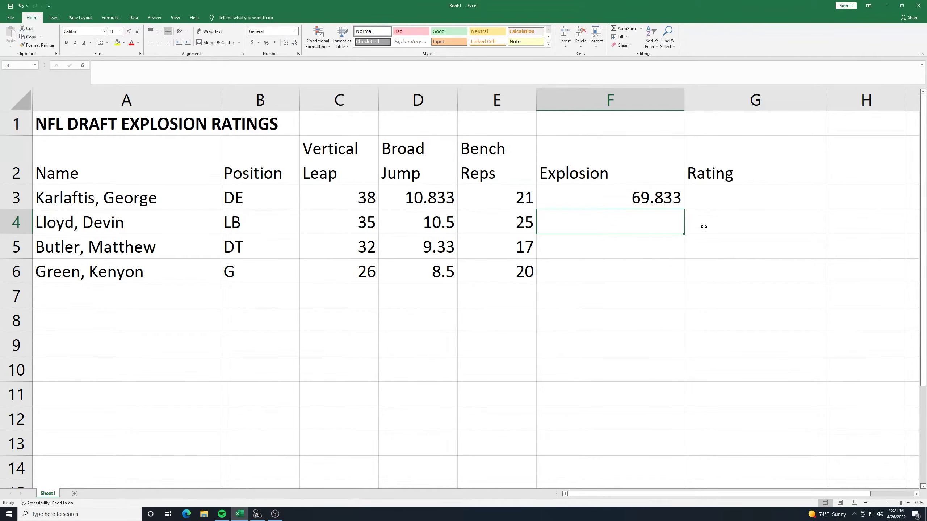
pyautogui.click(719, 195)
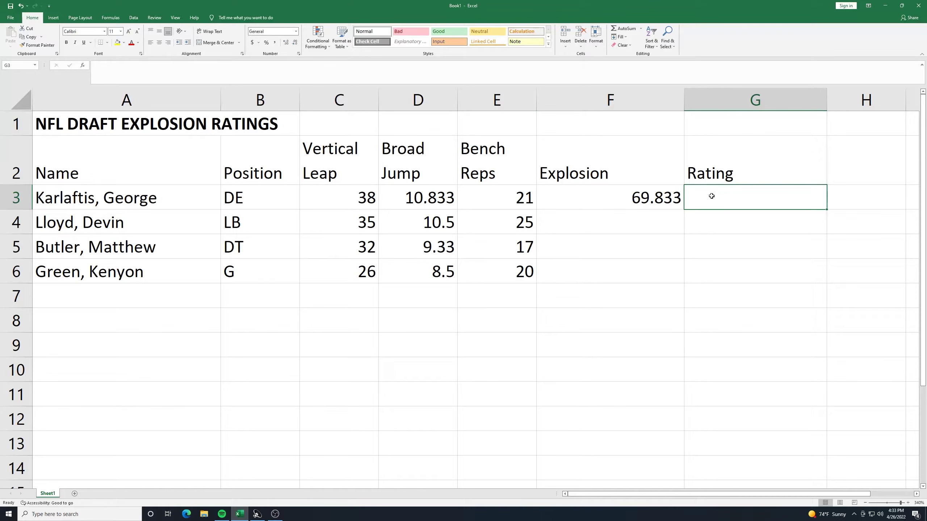
# - Enter =IF(F3>=70,"Explosive",IF(F3>=65,"Impactful","Not Impactful")) in G3
pyautogui.click(266, 72)
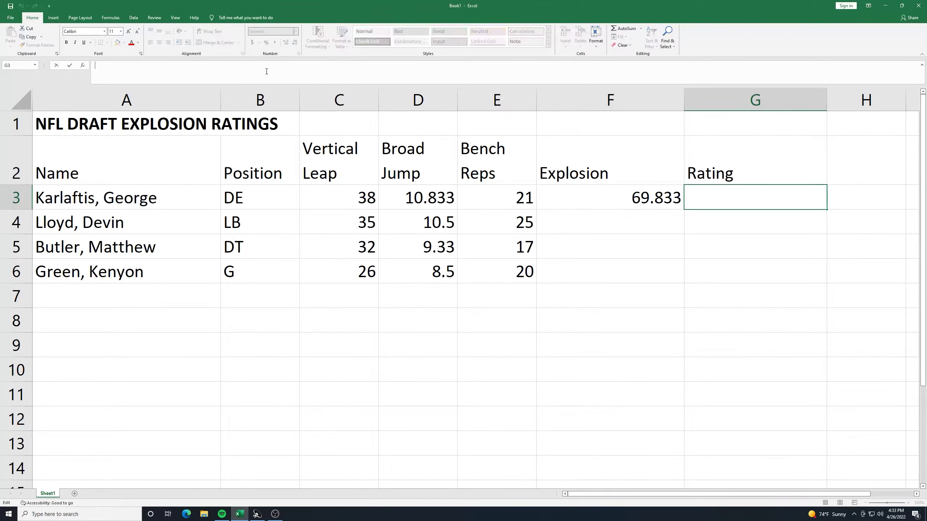
pyautogui.write('=if')
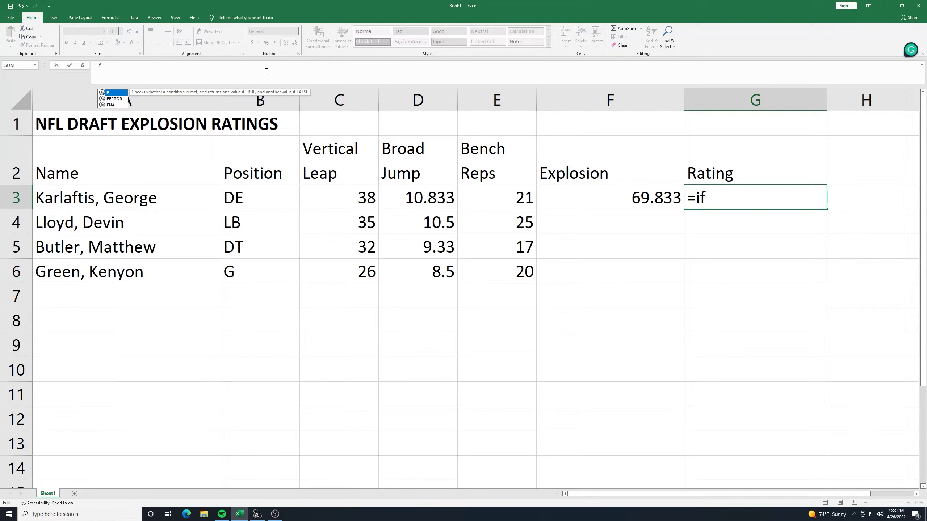
pyautogui.write('(')
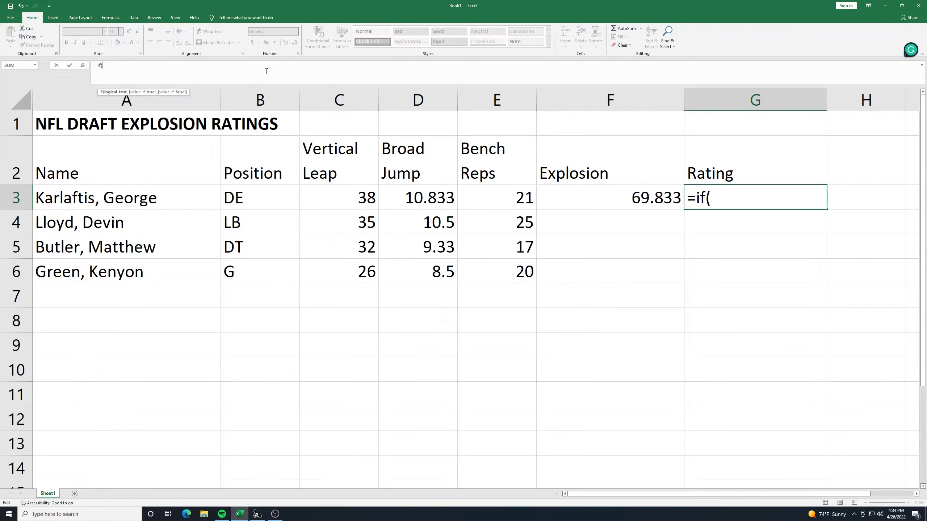
pyautogui.write('f3')
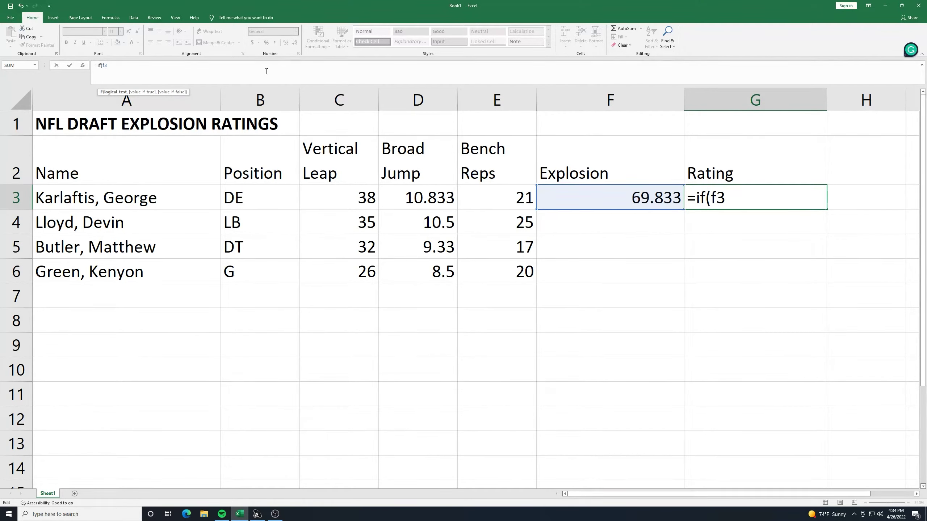
pyautogui.write('>=70,')
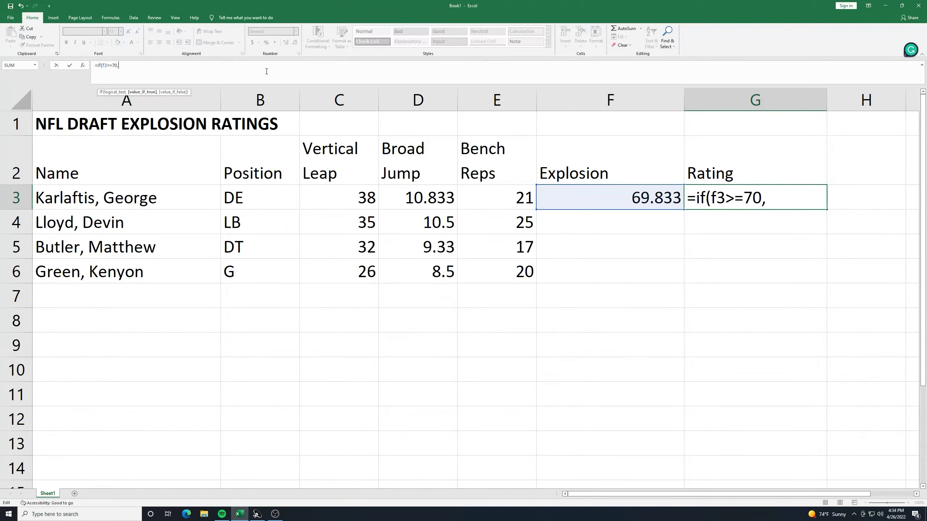
pyautogui.write('"Explos')
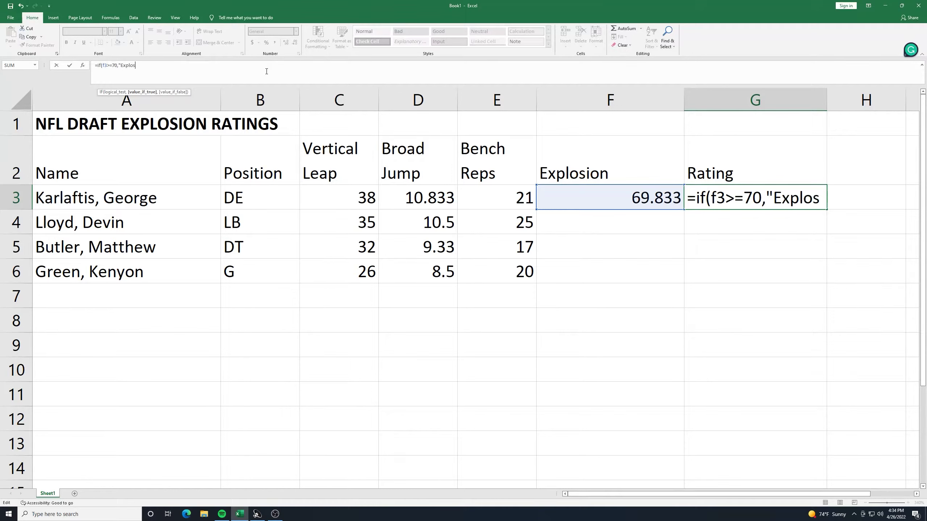
pyautogui.write('ive"')
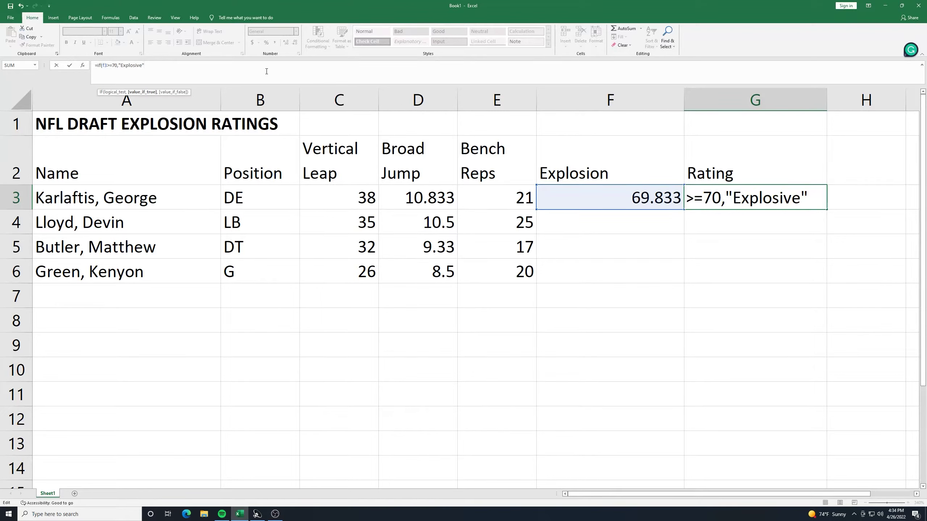
pyautogui.write(',if')
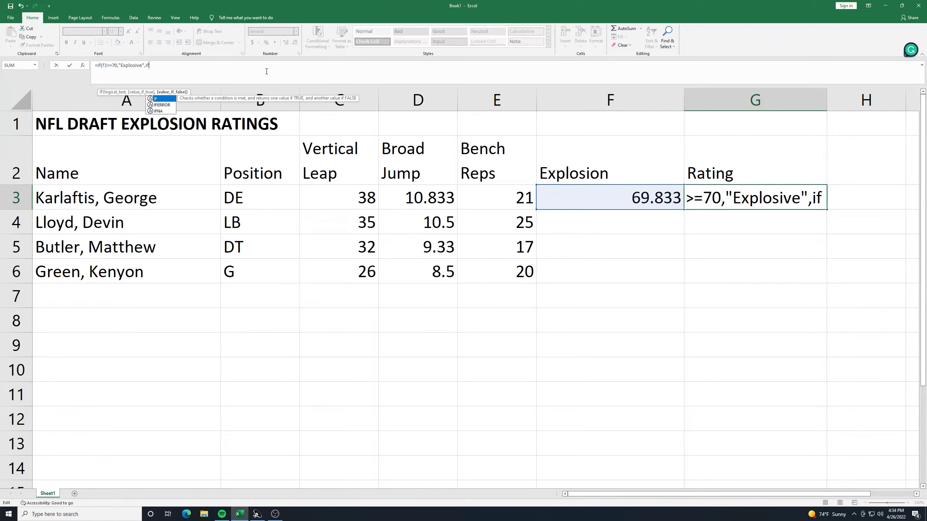
pyautogui.write('(f3')
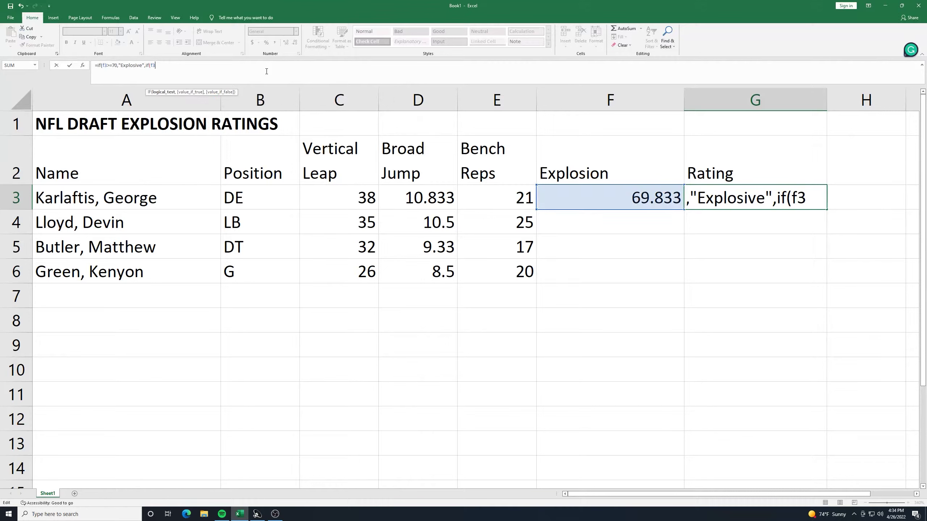
pyautogui.write('>=65,')
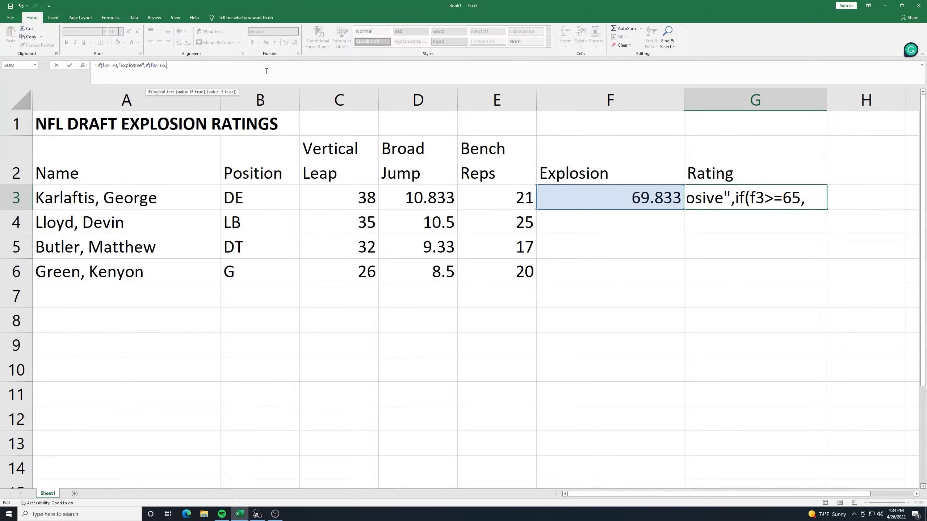
pyautogui.write('"')
pyautogui.write('Im')
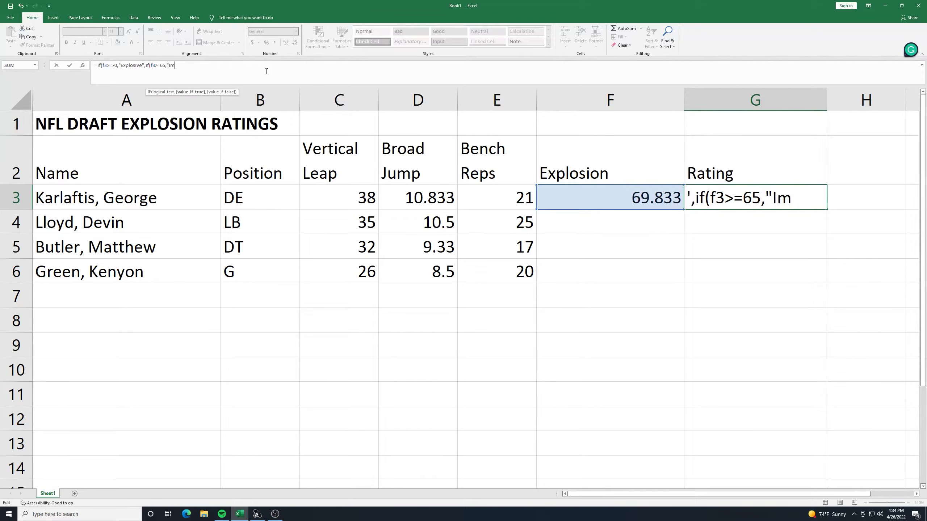
pyautogui.write('pactfu')
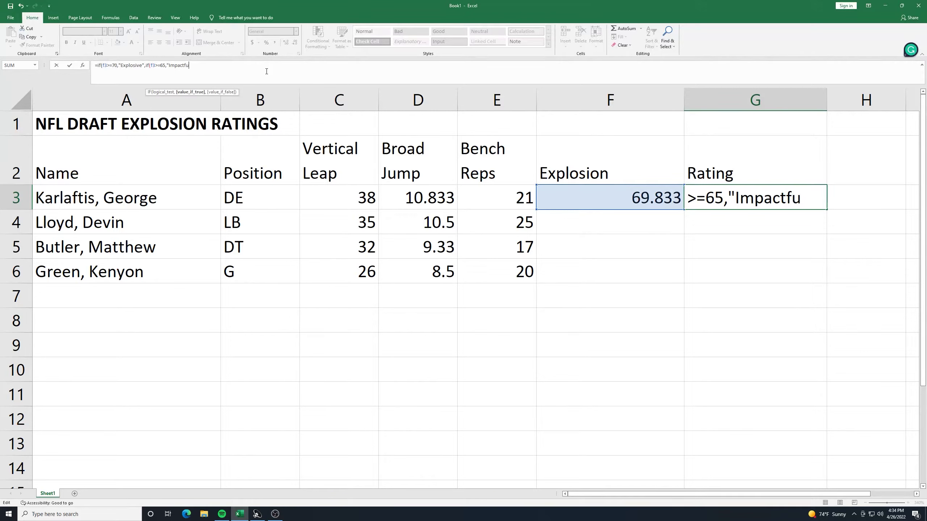
pyautogui.write('l","Not ')
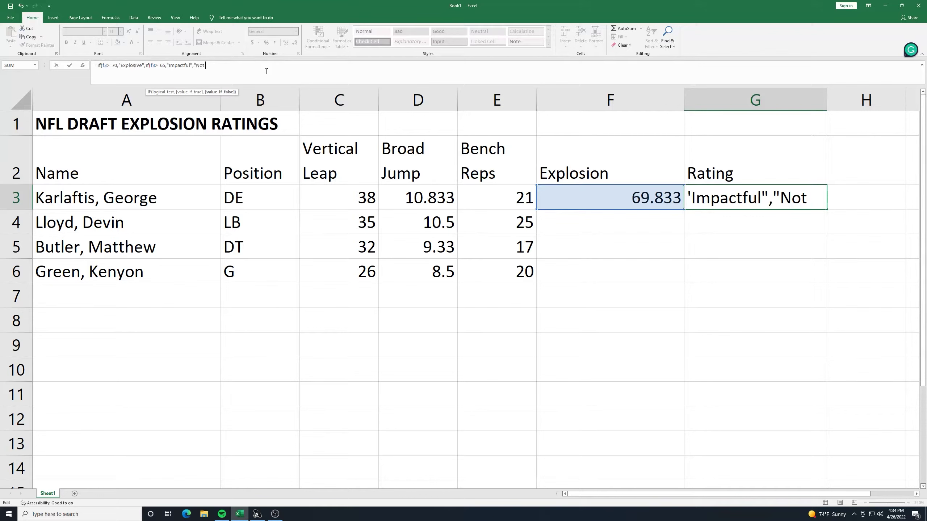
pyautogui.write('Impactful')
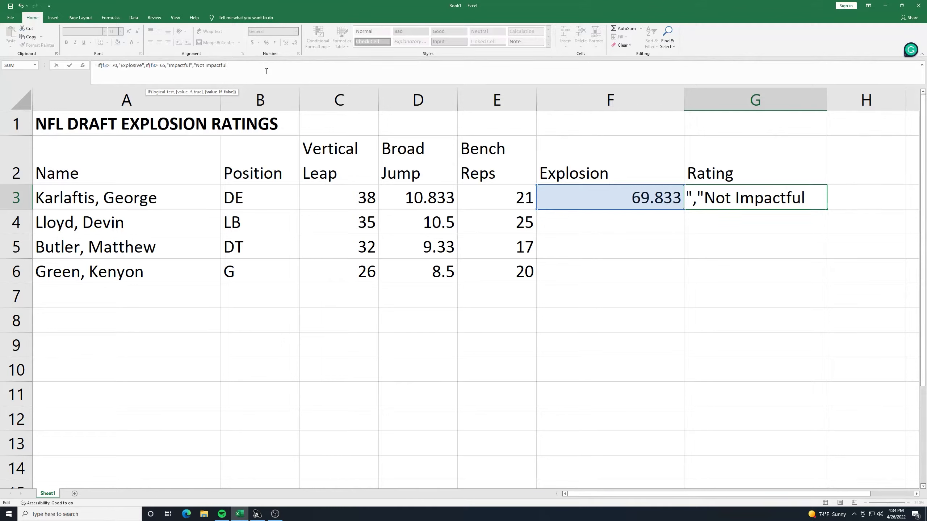
pyautogui.write('"))')
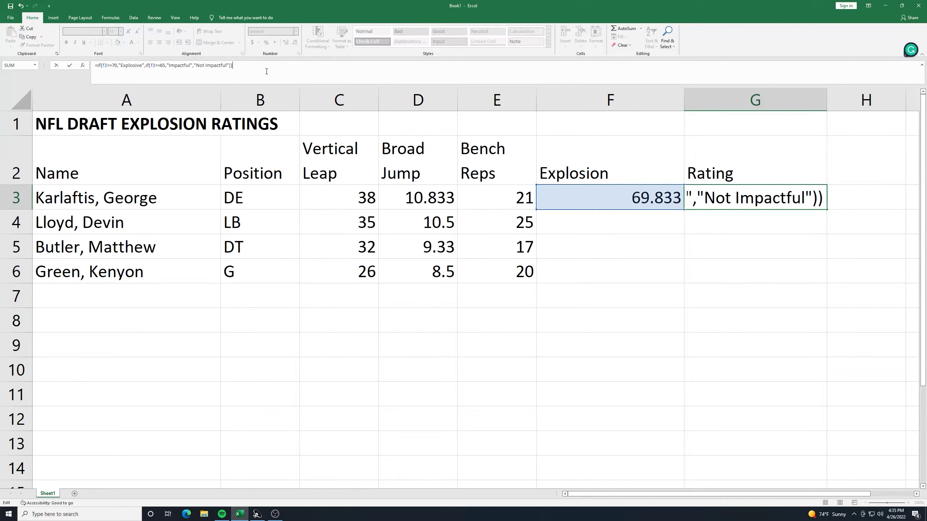
pyautogui.press('Return')
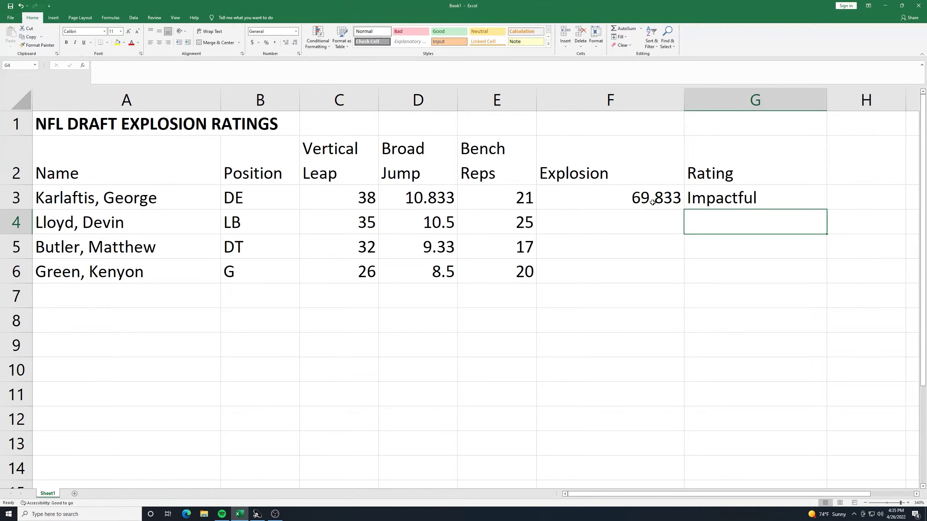
# - Fill the F3:G3 Explosion and Rating formulas down through row 6
pyautogui.click(584, 200)
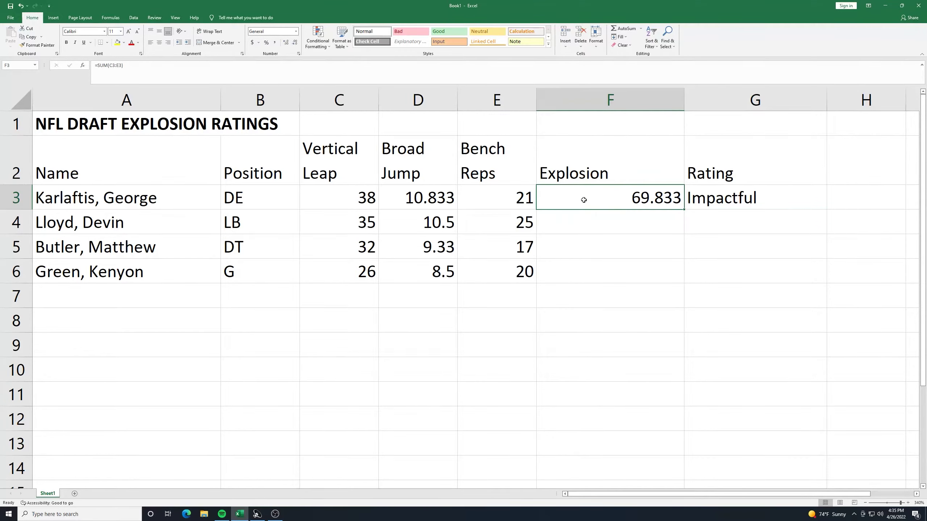
pyautogui.moveTo(583, 200); pyautogui.dragTo(711, 199)
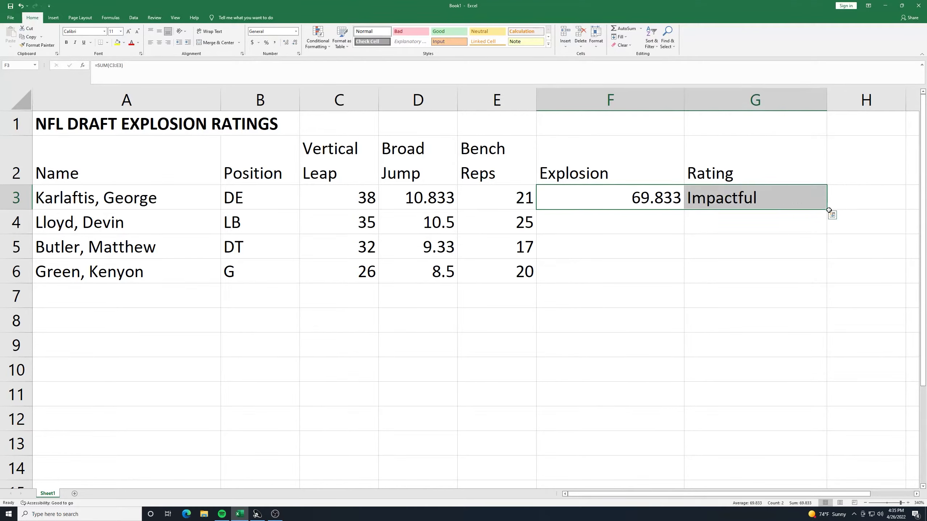
pyautogui.moveTo(828, 211); pyautogui.dragTo(818, 272)
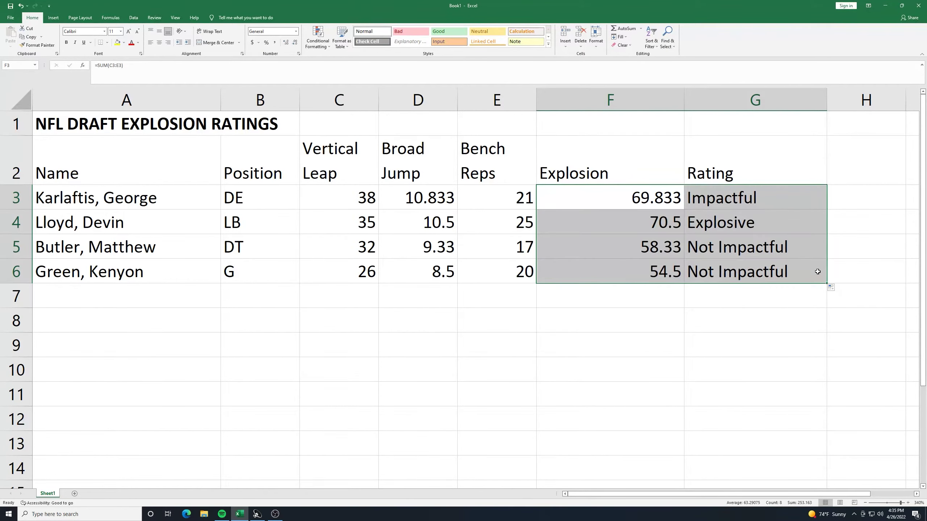
pyautogui.click(717, 335)
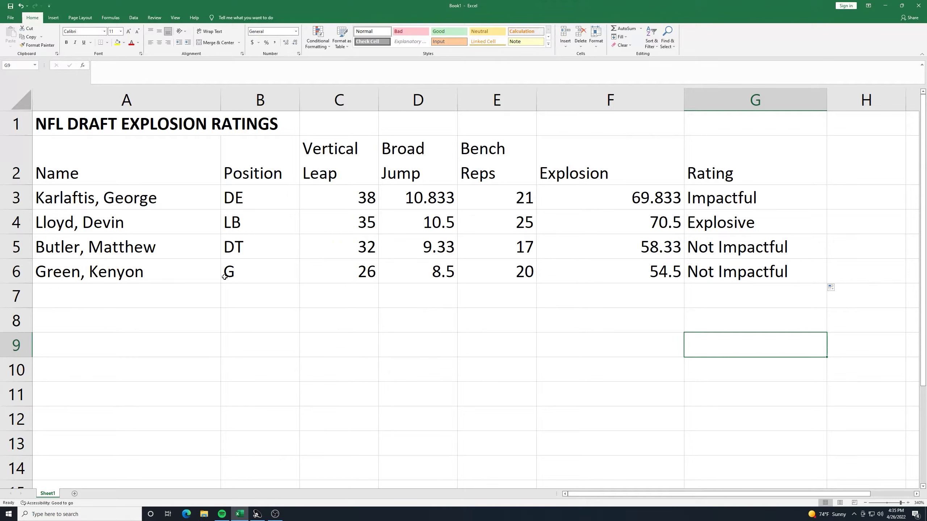
pyautogui.click(138, 323)
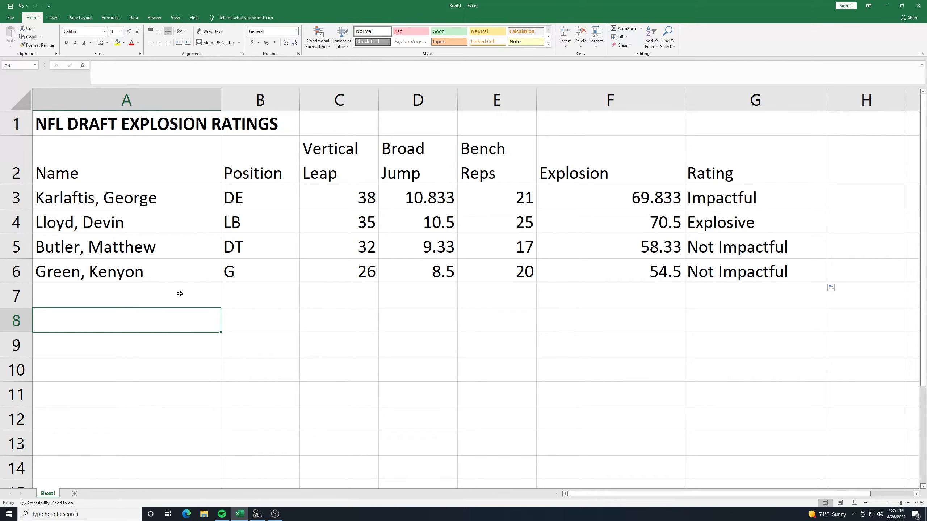
# - Enter the new player's name, position DE, Vertical Leap 41 and Broad Jump 10 in row 8
pyautogui.write('G')
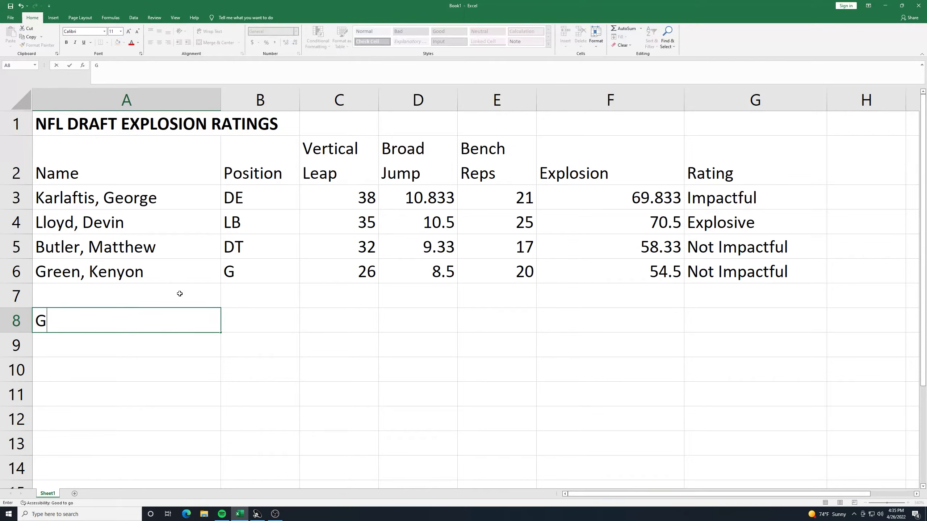
pyautogui.write('arrett, Myles')
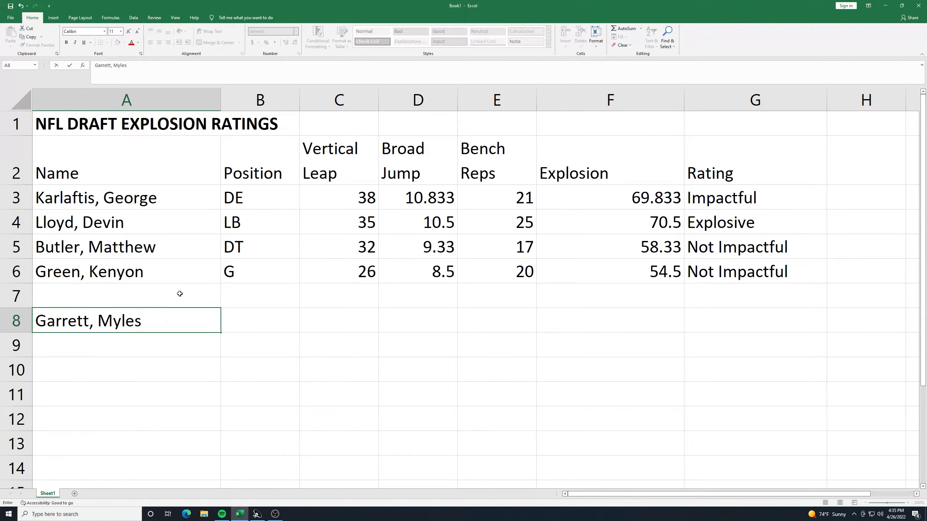
pyautogui.press('Tab')
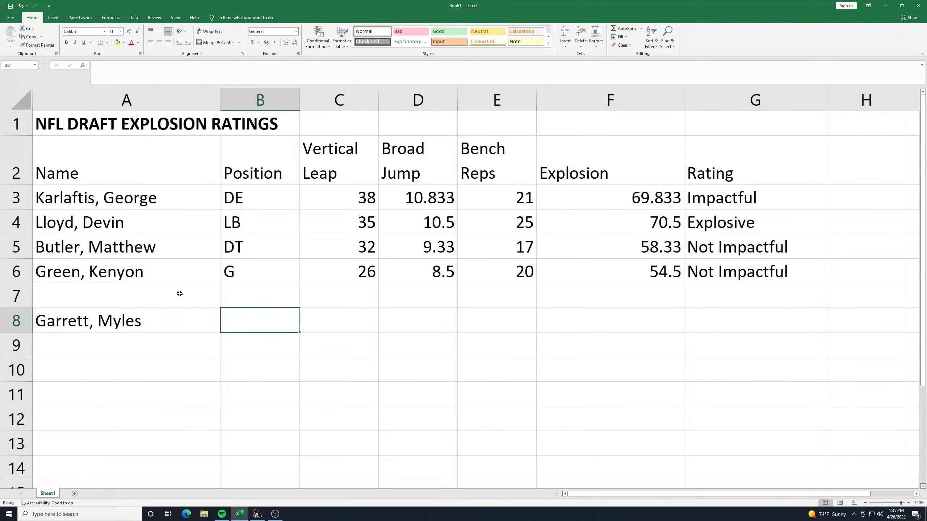
pyautogui.write('DE')
pyautogui.press('Tab')
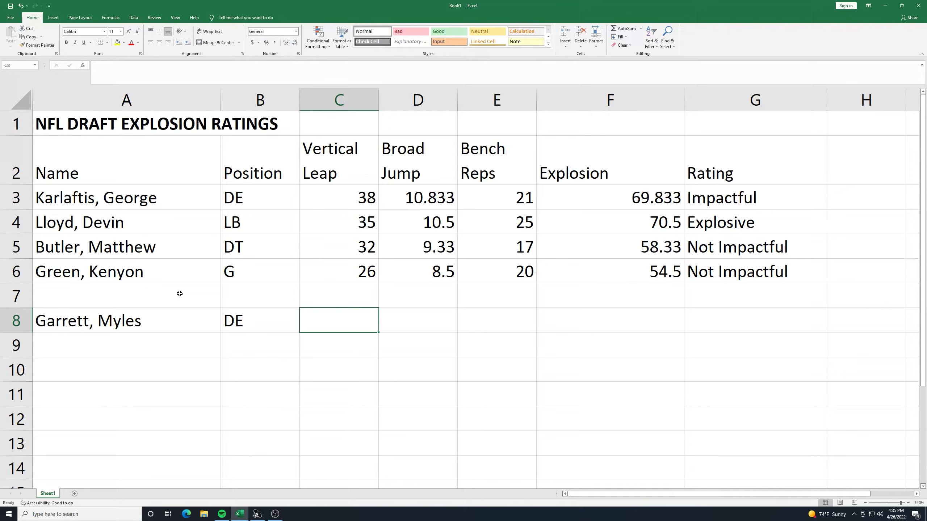
pyautogui.write('41')
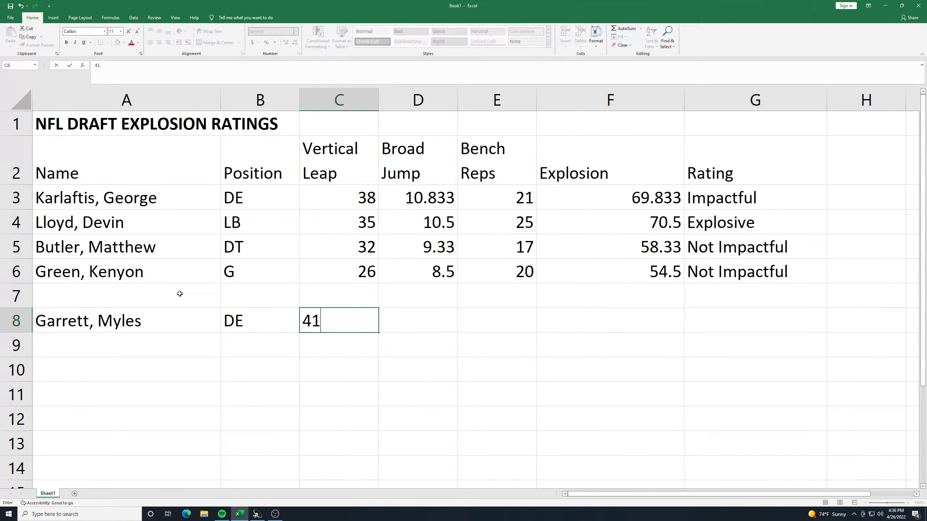
pyautogui.press('Tab')
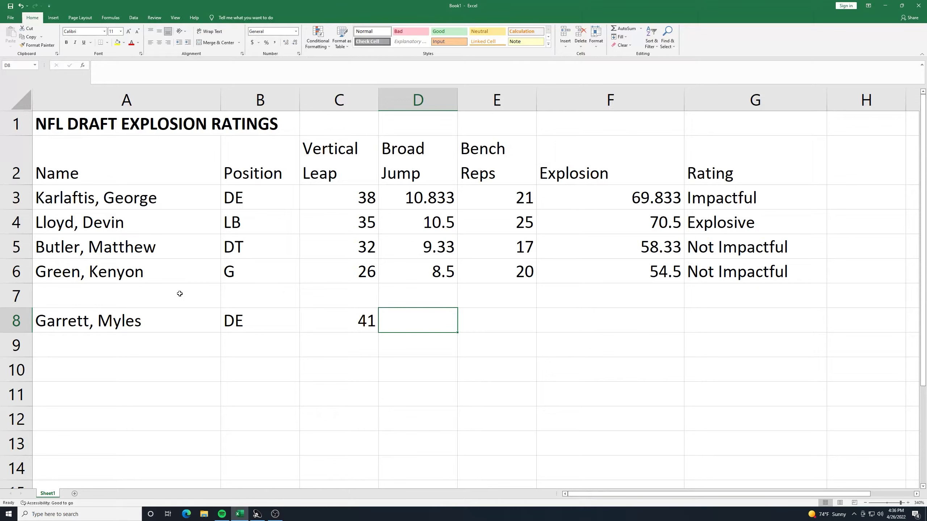
pyautogui.write('10')
pyautogui.press('Tab')
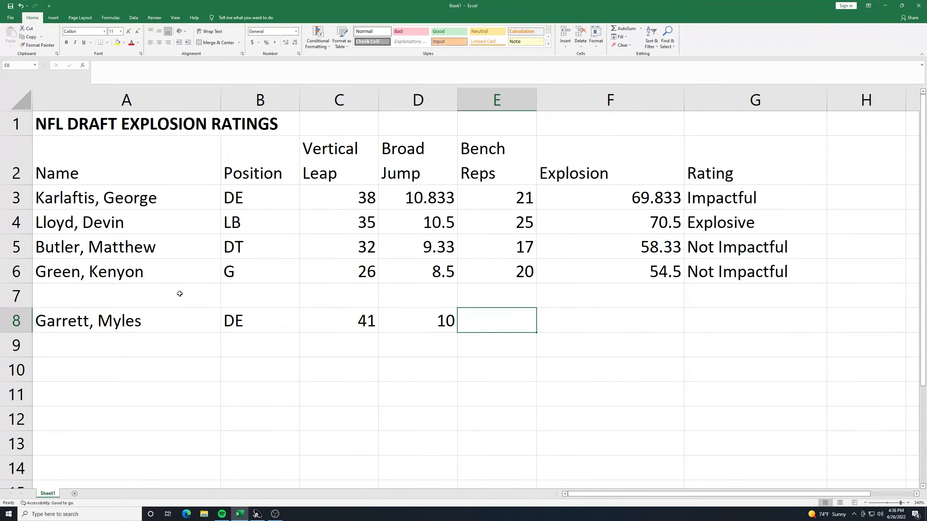
# - Correct the Broad Jump in D8 to 10.6 and enter Bench Reps 33
pyautogui.click(406, 320)
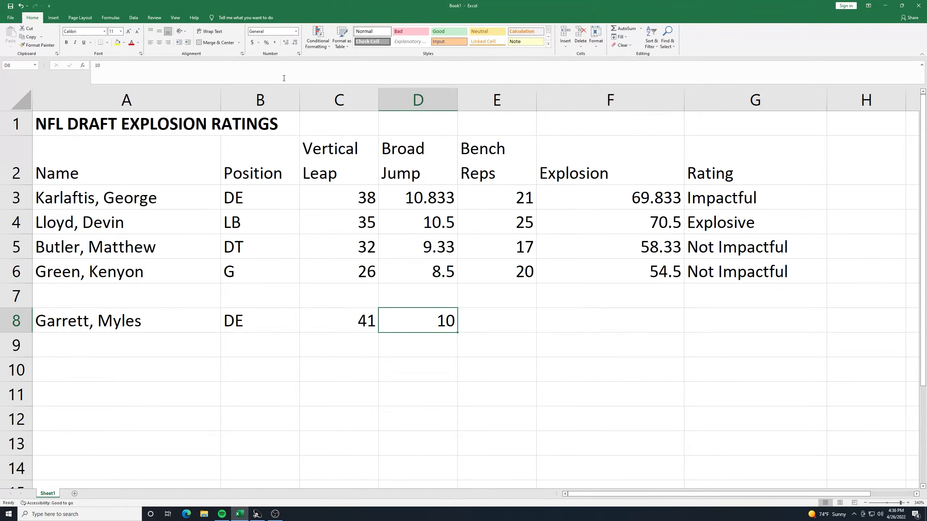
pyautogui.click(245, 75)
pyautogui.write('.6')
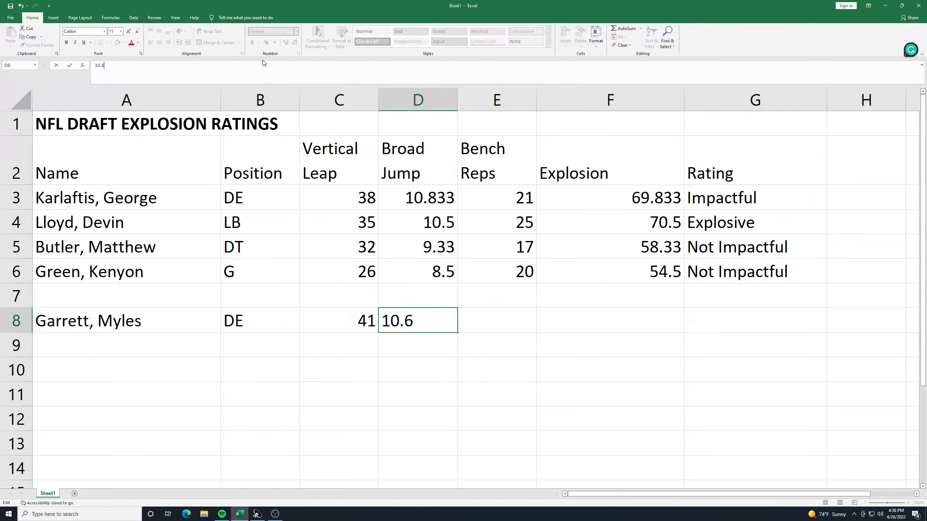
pyautogui.press('Return')
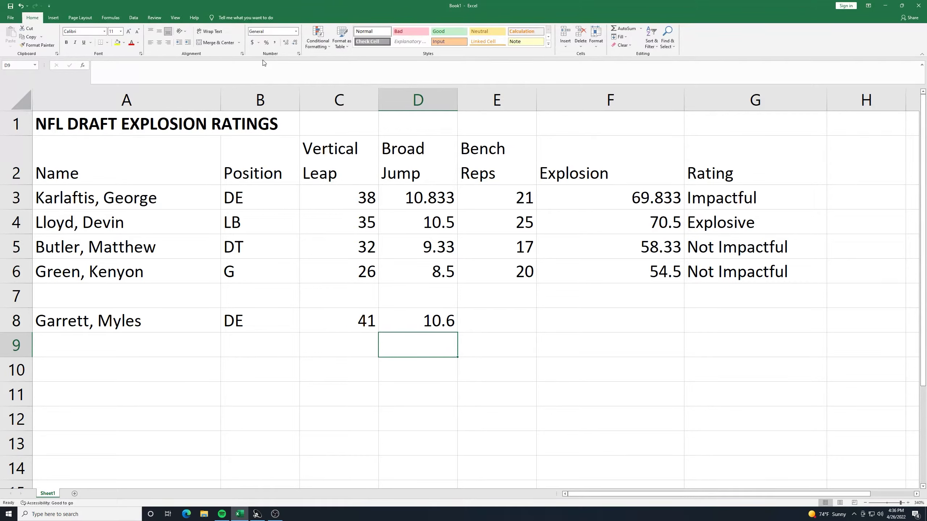
pyautogui.click(484, 313)
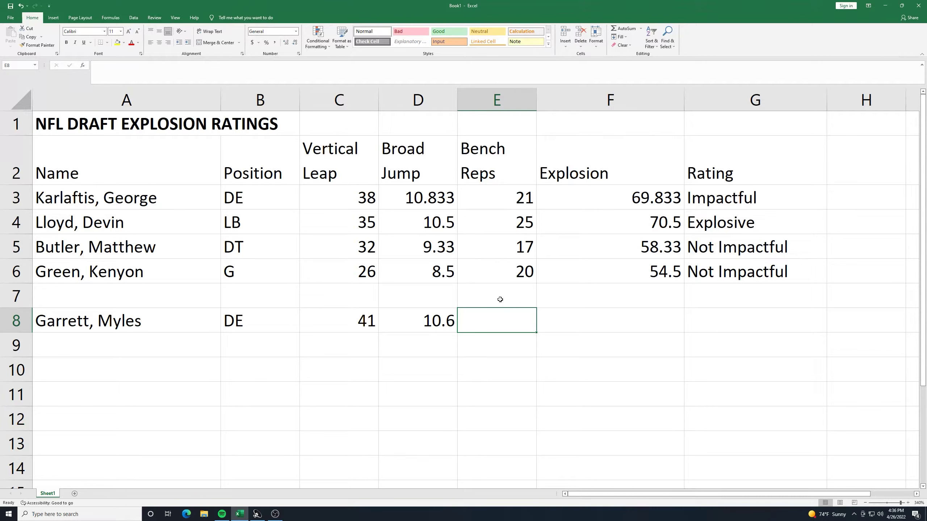
pyautogui.write('33')
pyautogui.press('Return')
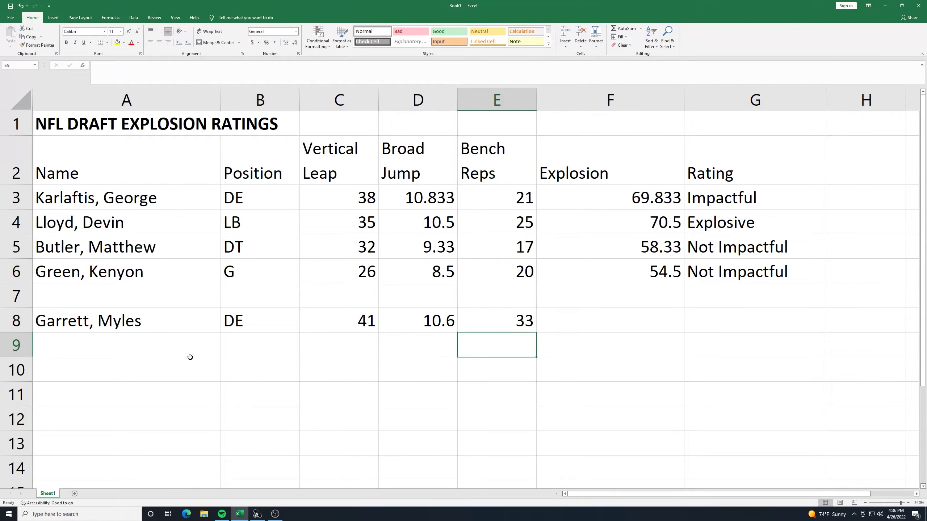
pyautogui.click(182, 350)
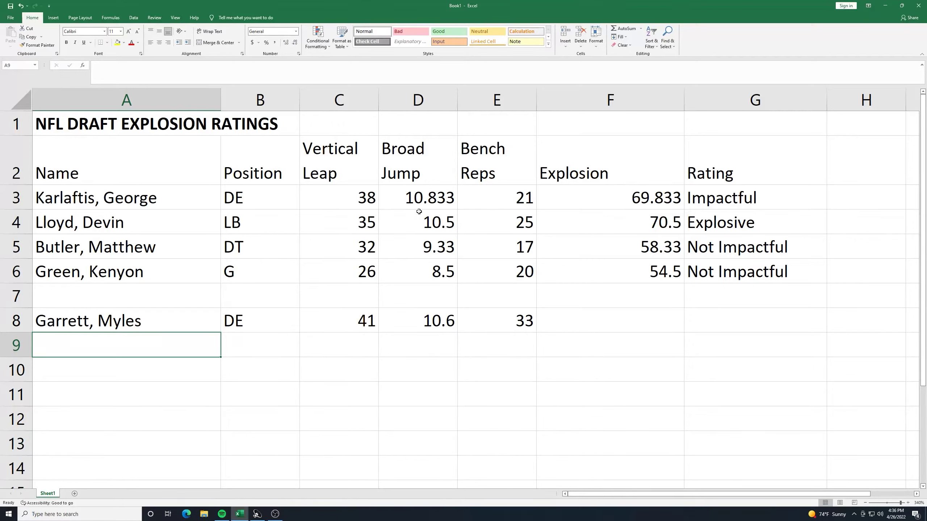
# - Enter the sixth player in row 9: LB, Vertical Leap 36.5, Broad Jump 9.916, Bench Reps 19
pyautogui.write('Dad')
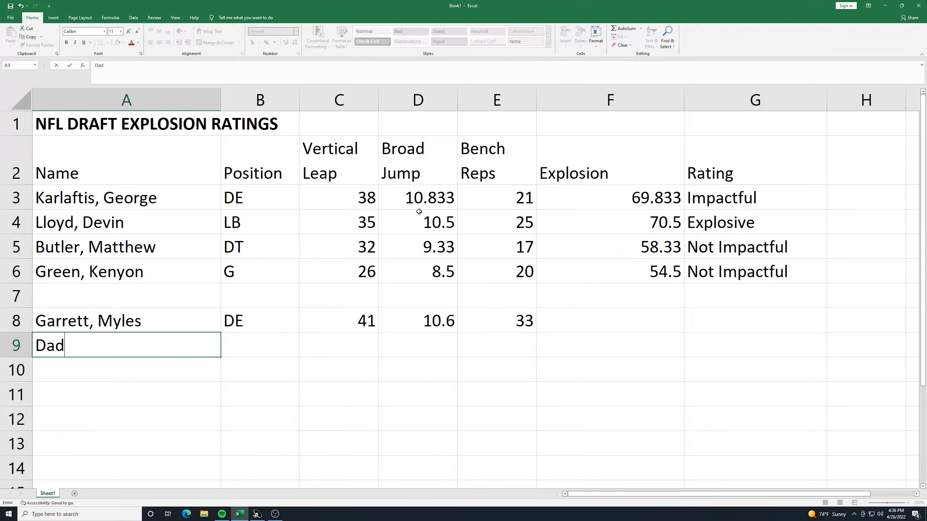
pyautogui.press('BackSpace')
pyautogui.write('vid, Lavonte')
pyautogui.press('Tab')
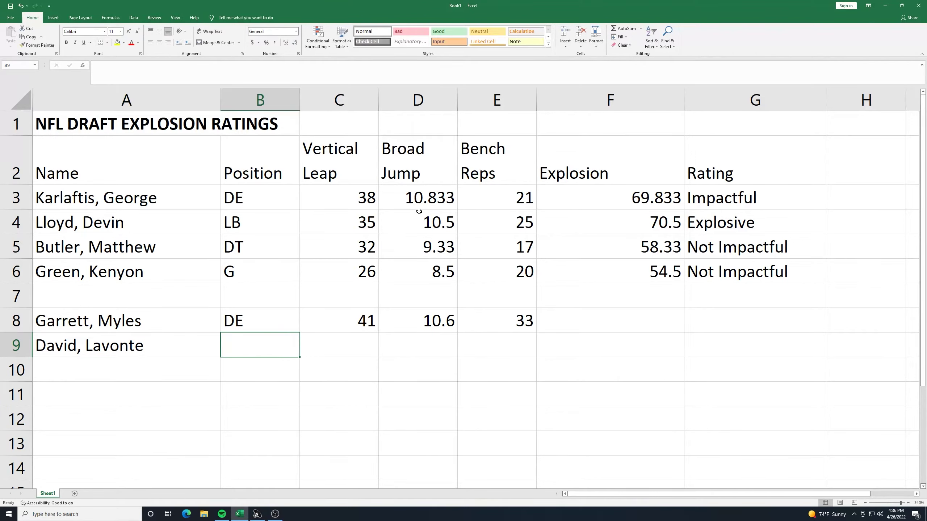
pyautogui.write('LB')
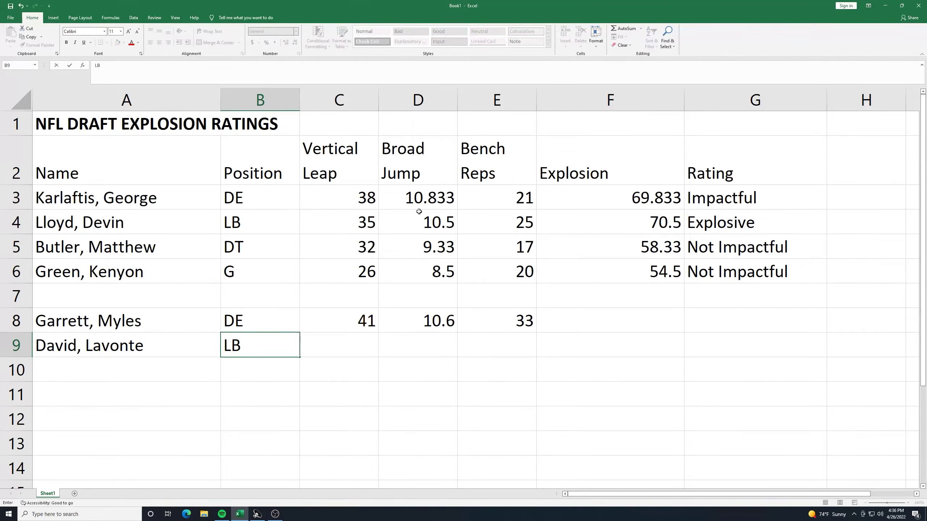
pyautogui.press('Tab')
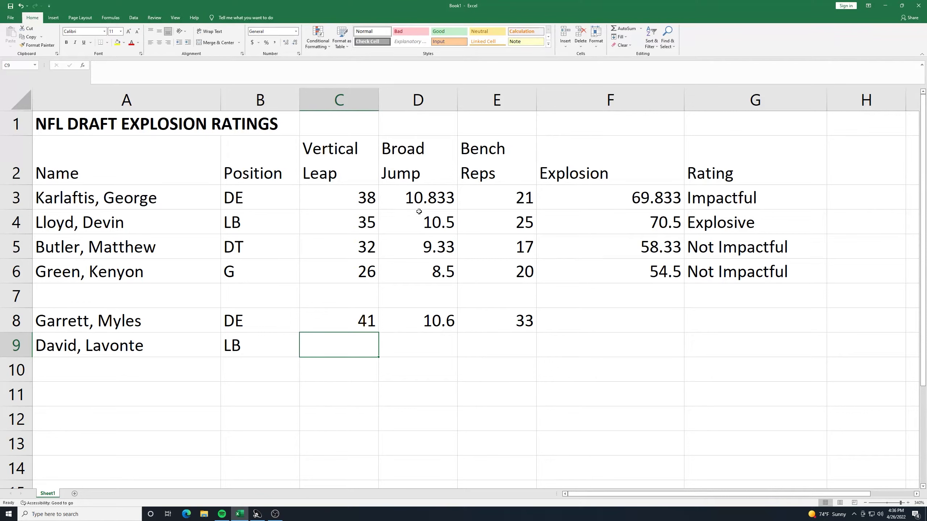
pyautogui.write('36.5')
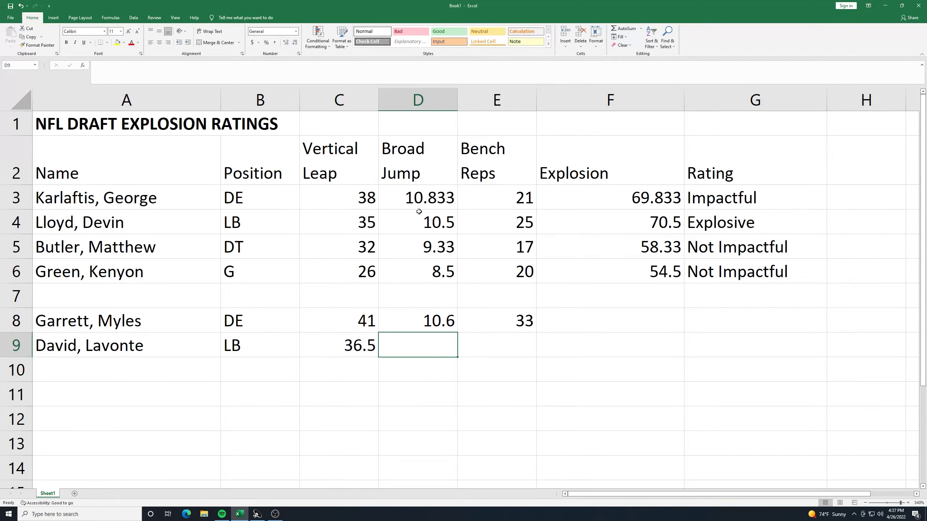
pyautogui.write('9.916')
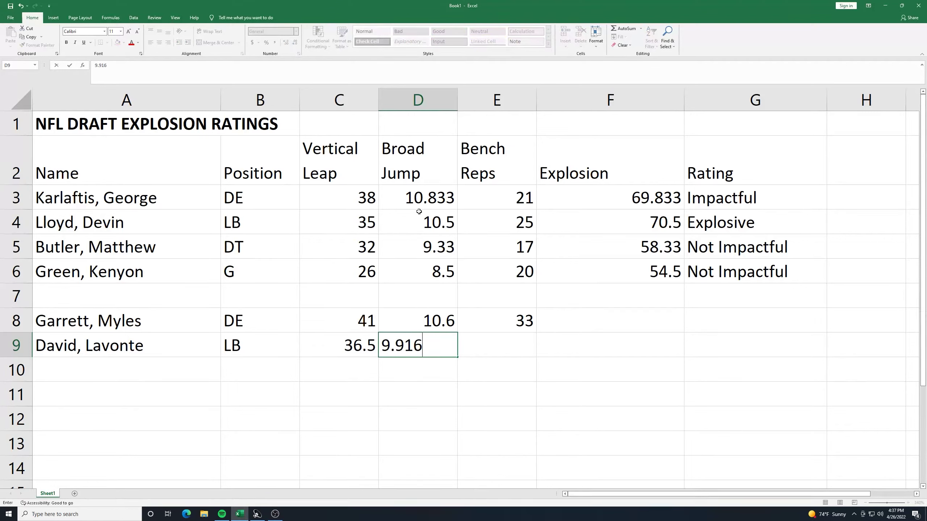
pyautogui.press('Tab')
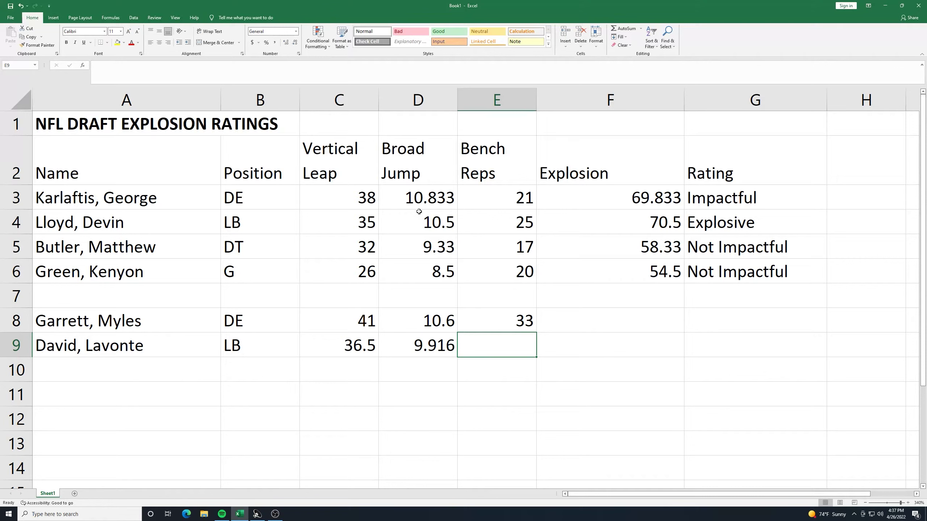
pyautogui.write('19')
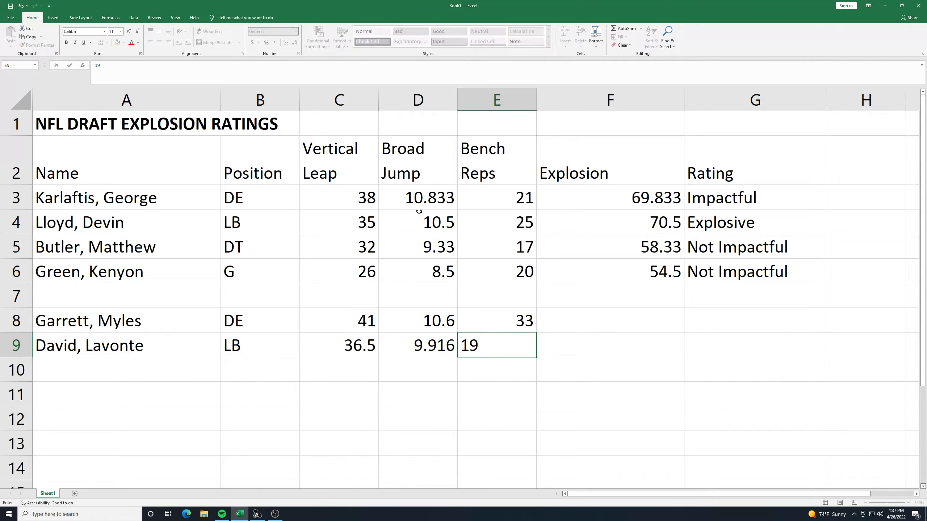
pyautogui.press('Return')
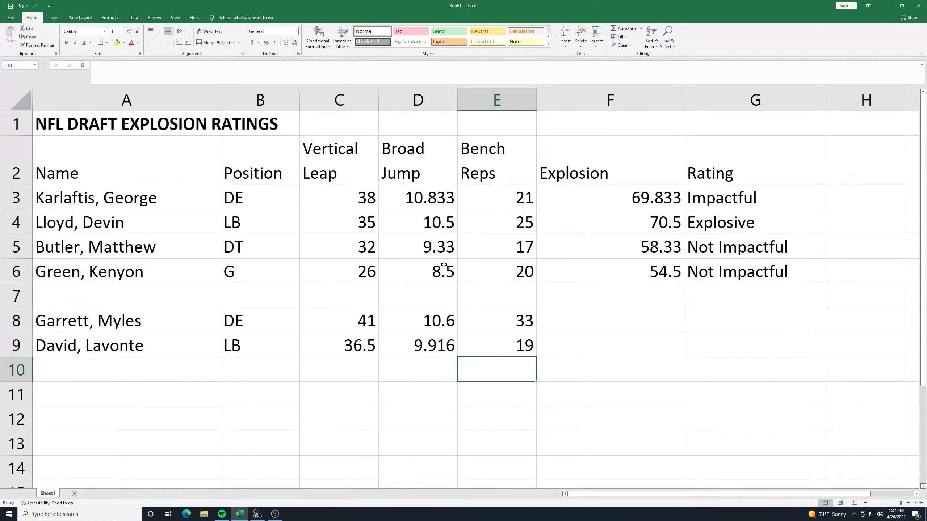
pyautogui.click(69, 365)
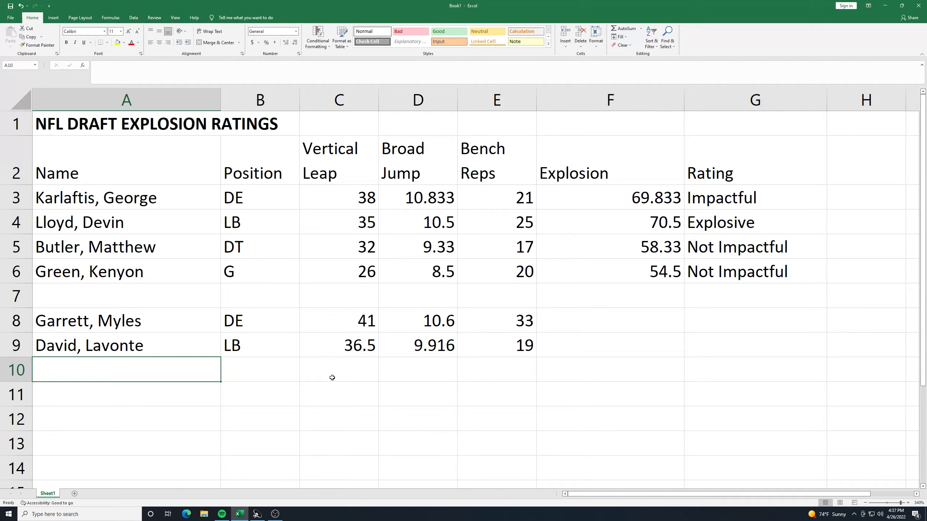
# - Enter a DT in row 10 with the player's name, 32 vertical leap, 9.6 broad jump and 35 bench reps
pyautogui.write('Don')
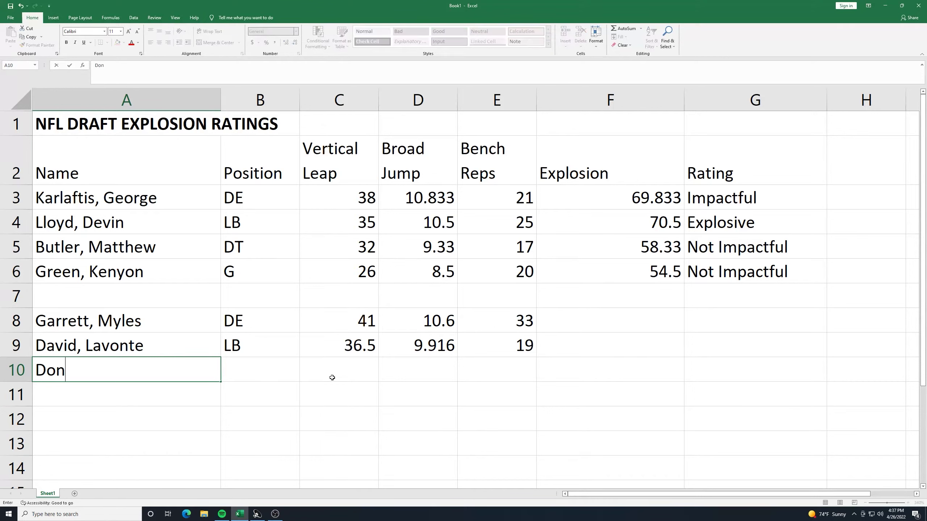
pyautogui.write('ald, Aaron')
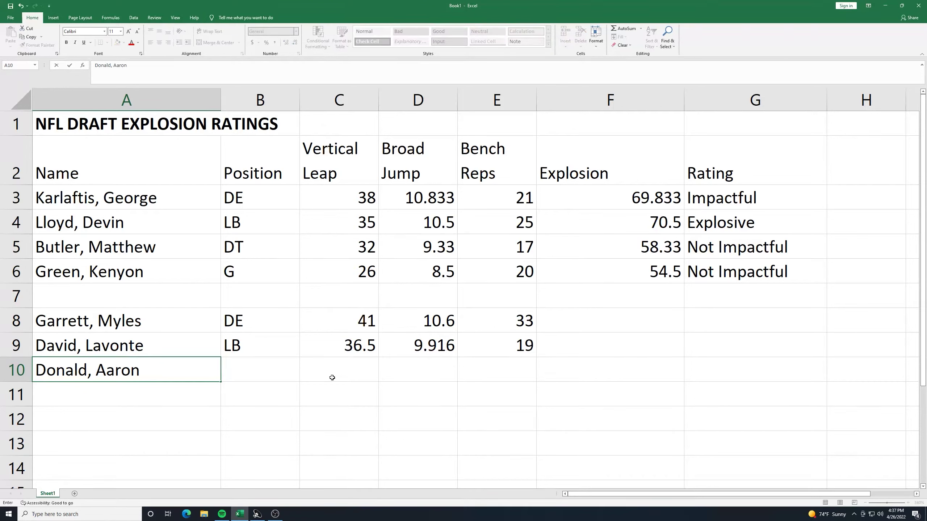
pyautogui.press('Tab')
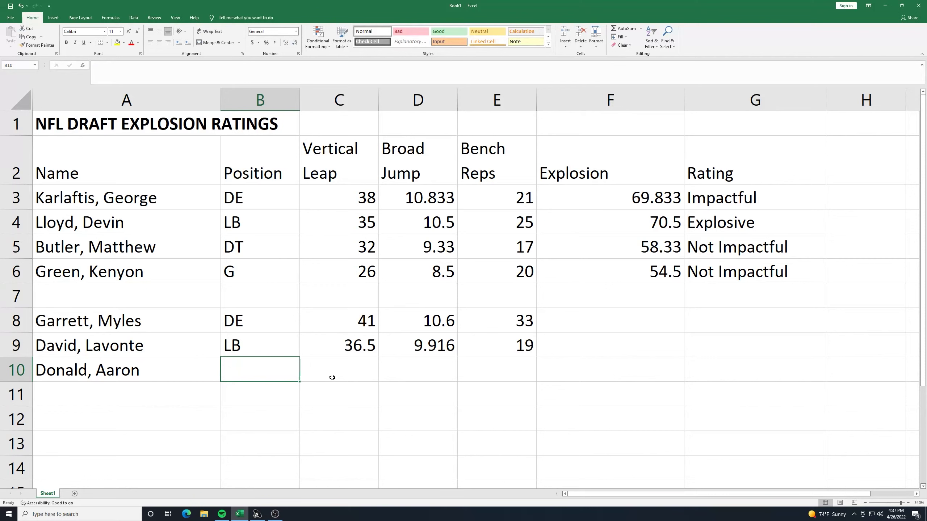
pyautogui.write('DT')
pyautogui.press('Tab')
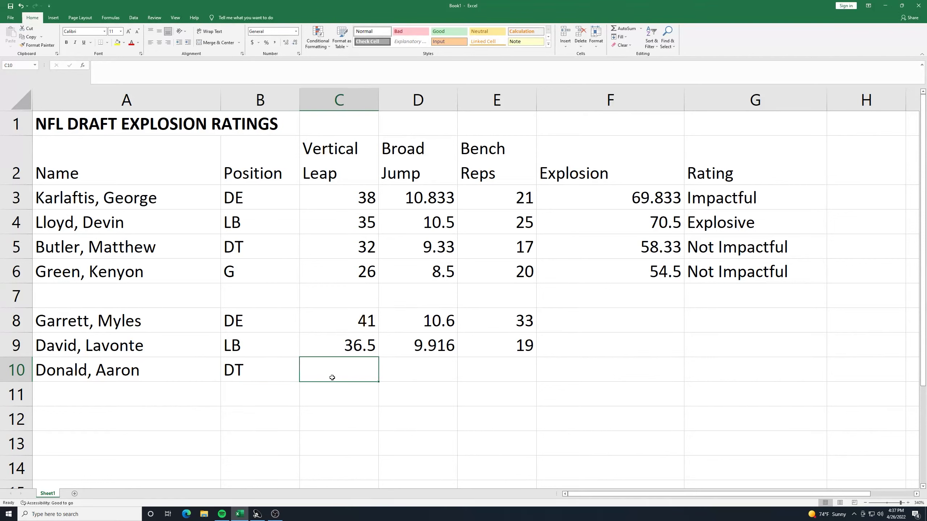
pyautogui.write('32')
pyautogui.press('Tab')
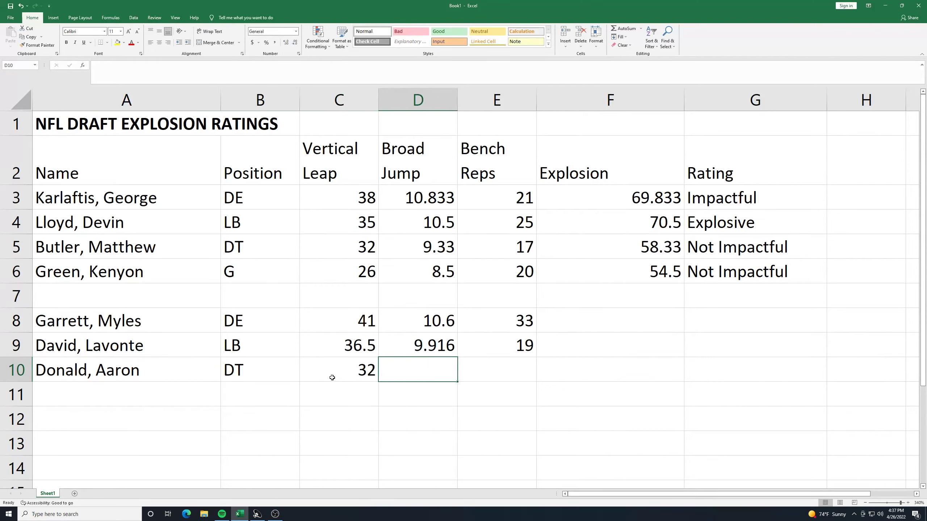
pyautogui.write('9.6')
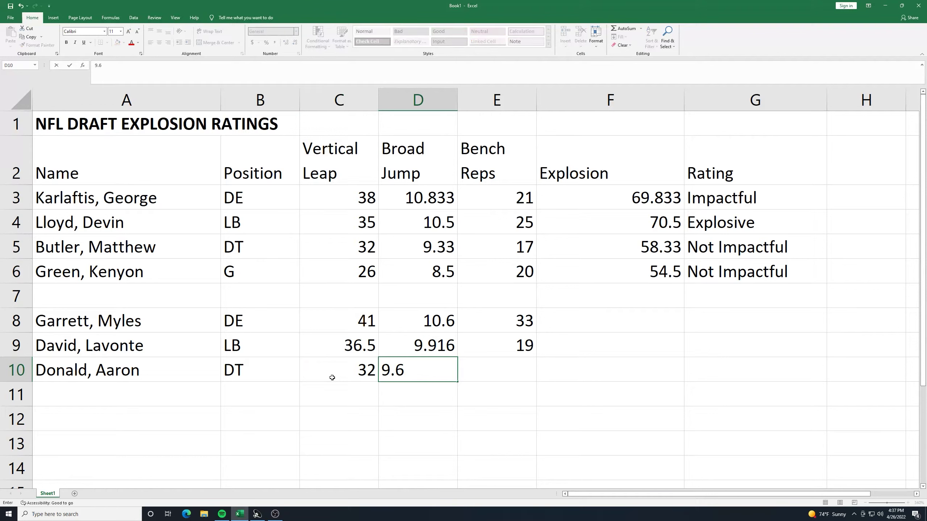
pyautogui.press('Tab')
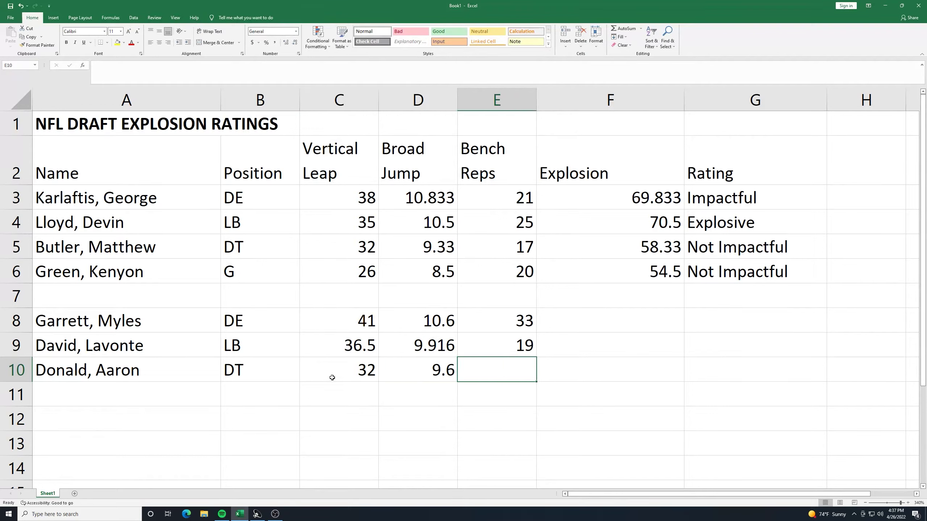
pyautogui.write('35')
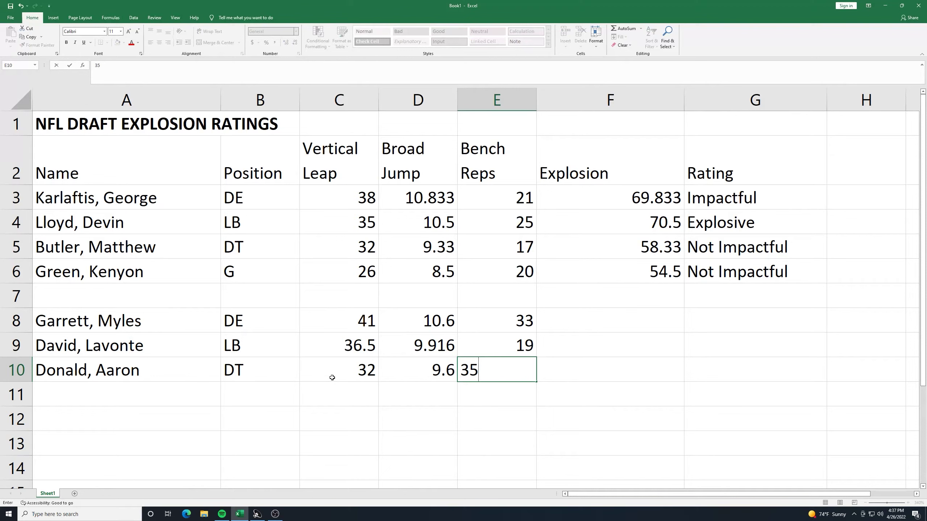
pyautogui.press('Tab')
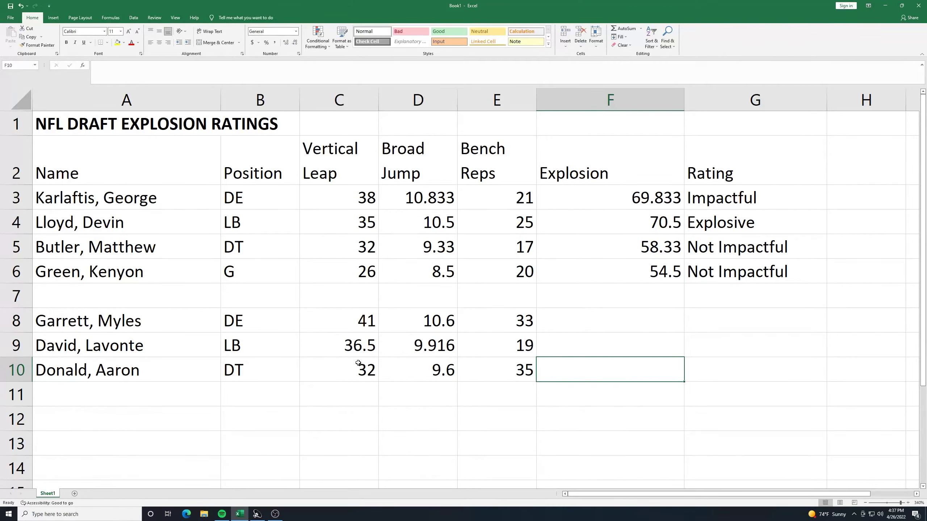
pyautogui.click(83, 402)
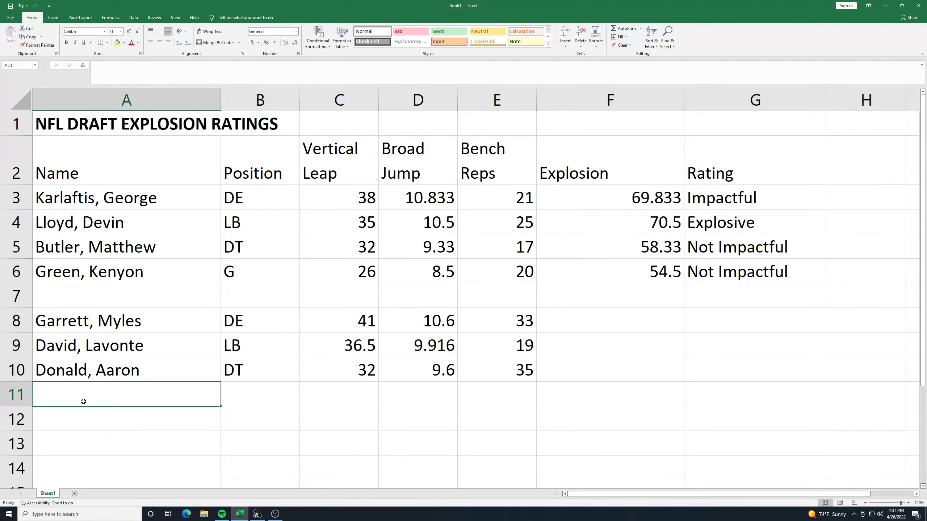
# - Enter the eighth player's name in A11, correcting a typo along the way
pyautogui.write('wiL')
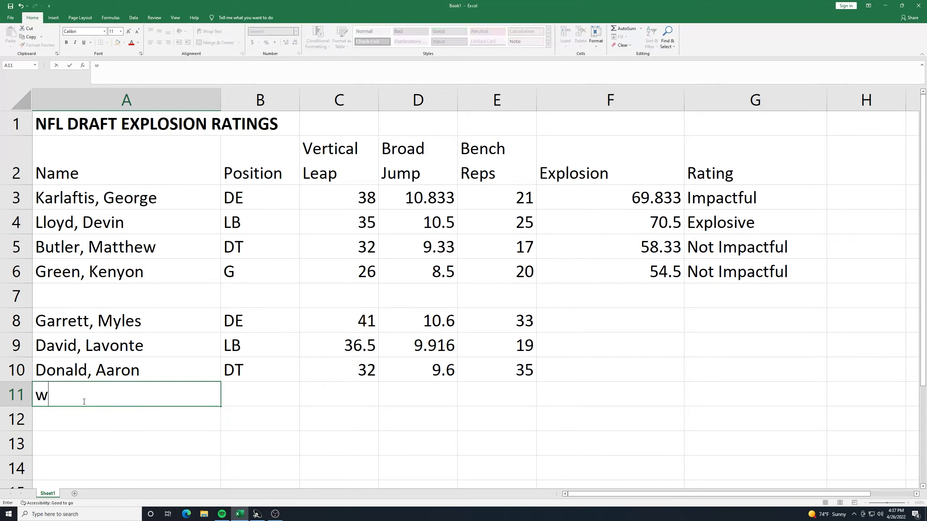
pyautogui.press('BackSpace')
pyautogui.press('BackSpace')
pyautogui.press('BackSpace')
pyautogui.write('Wi')
pyautogui.write('lliams, Trent')
pyautogui.press('Tab')
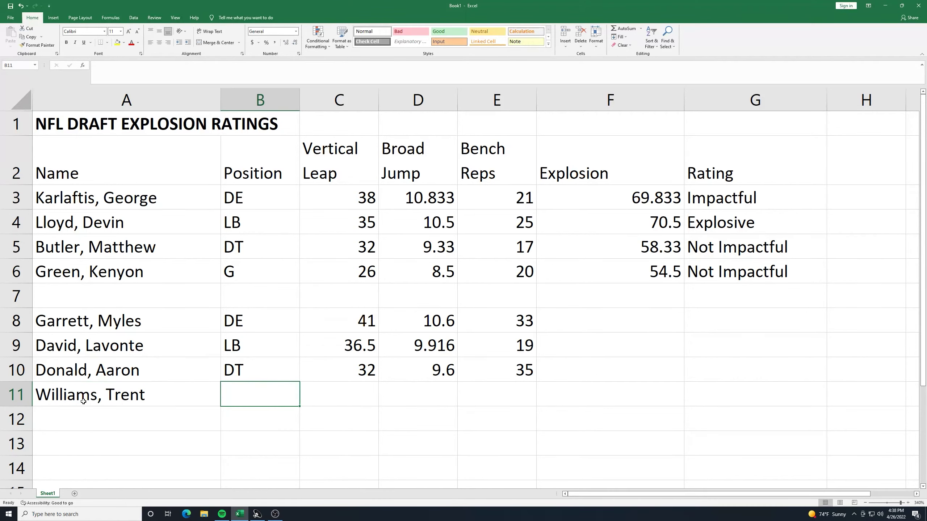
# - Fill row 11 with position OT, 34.5 vertical leap, 9.416 broad jump and 23 bench reps
pyautogui.write('OT')
pyautogui.press('Tab')
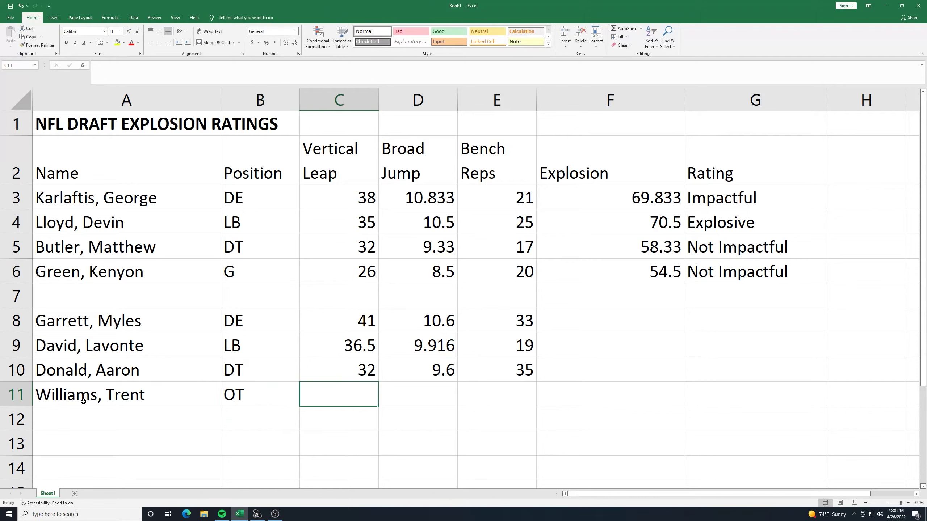
pyautogui.write('34.5')
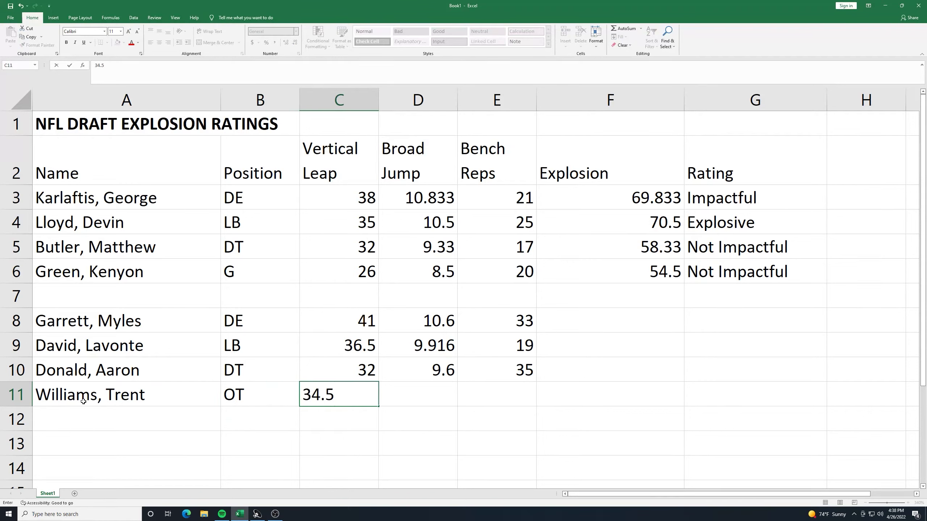
pyautogui.press('Tab')
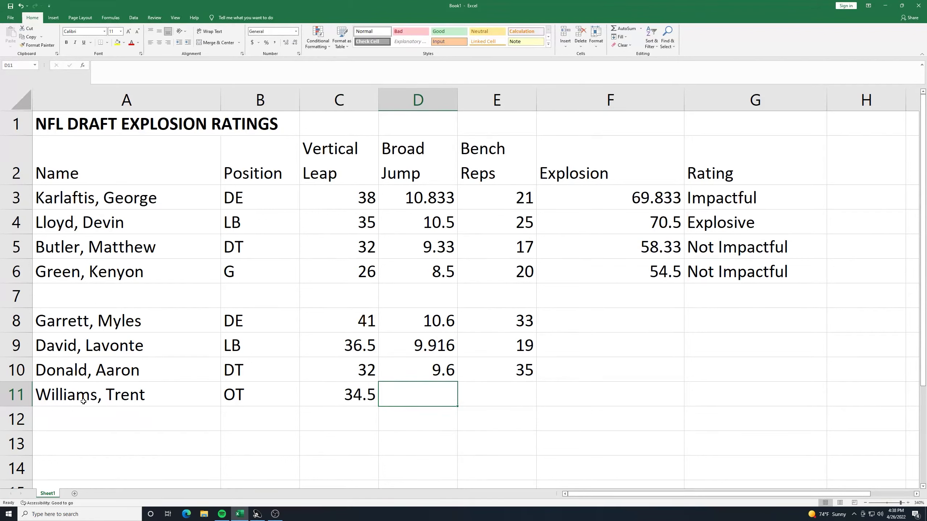
pyautogui.write('9.')
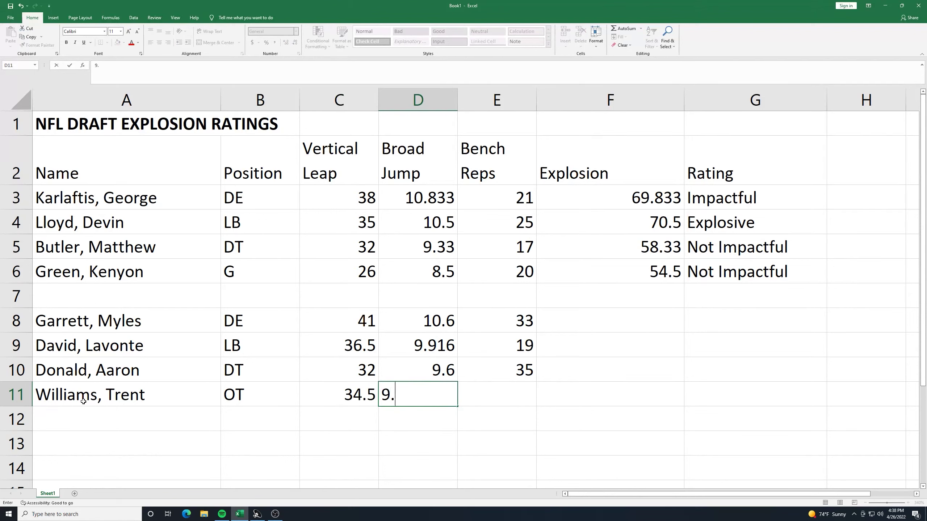
pyautogui.write('416')
pyautogui.press('Tab')
pyautogui.write('23')
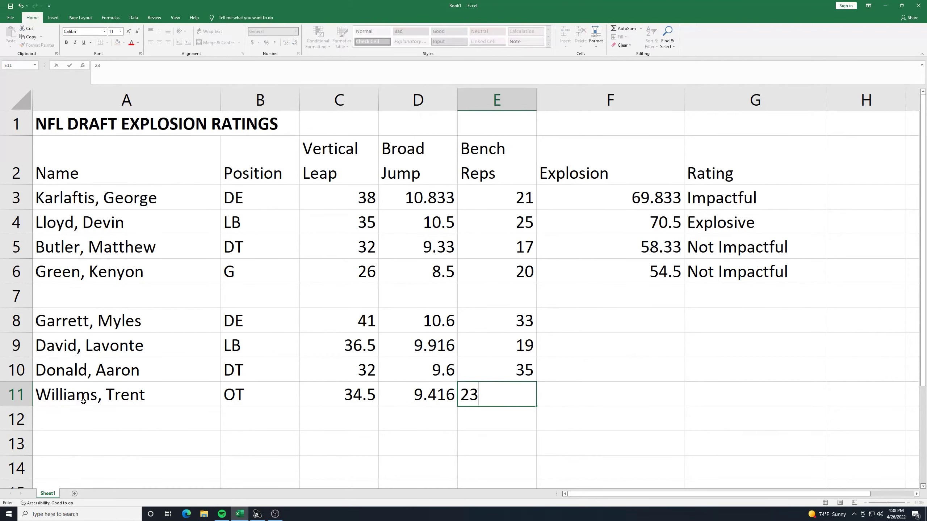
pyautogui.press('Tab')
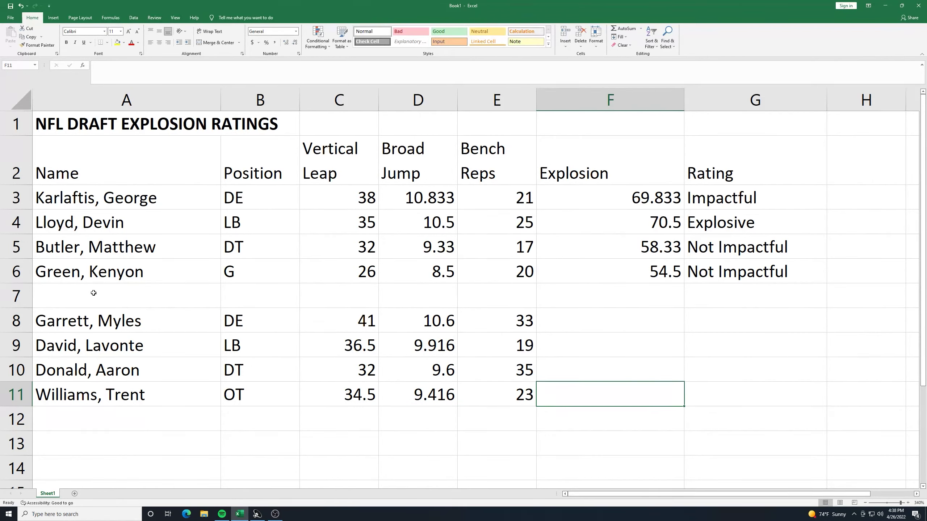
# - Copy the Explosion and Rating formulas from F3:G6 down through row 11
pyautogui.moveTo(588, 203); pyautogui.dragTo(708, 271)
pyautogui.moveTo(827, 284); pyautogui.dragTo(803, 402)
pyautogui.click(506, 436)
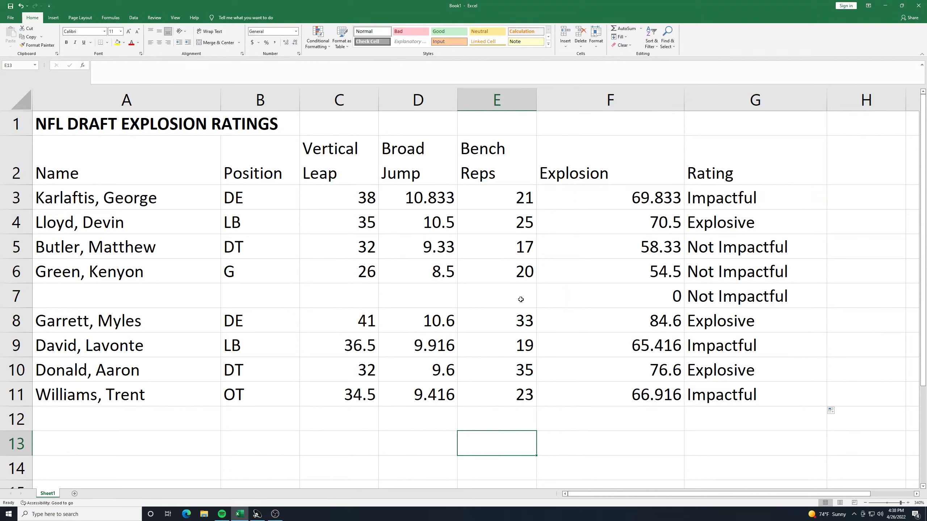
# - Clear the stray 0 and Not Impactful values from spacer row 7
pyautogui.moveTo(520, 299); pyautogui.dragTo(768, 308)
pyautogui.press('Delete')
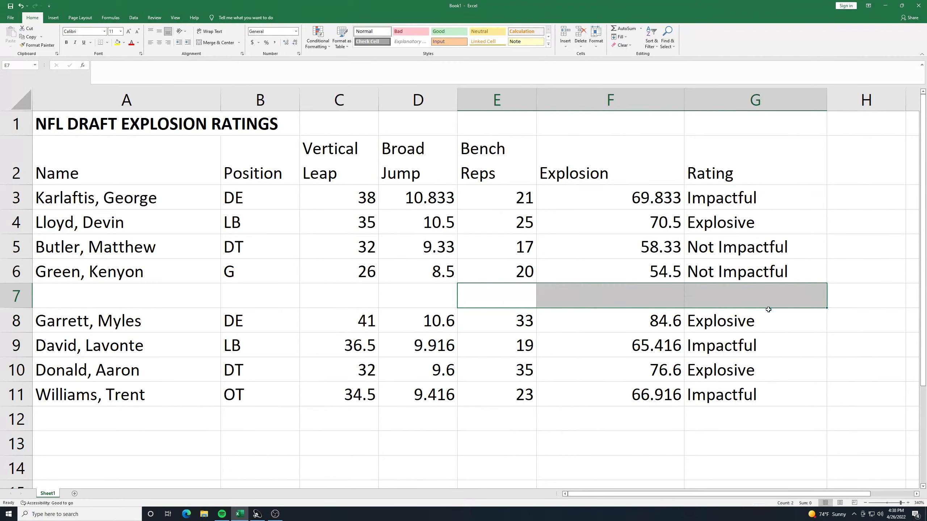
pyautogui.click(556, 461)
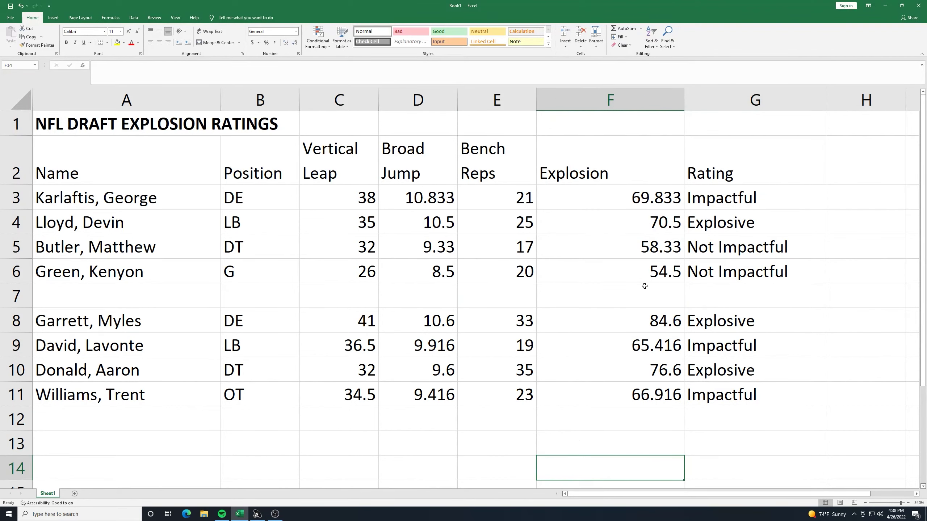